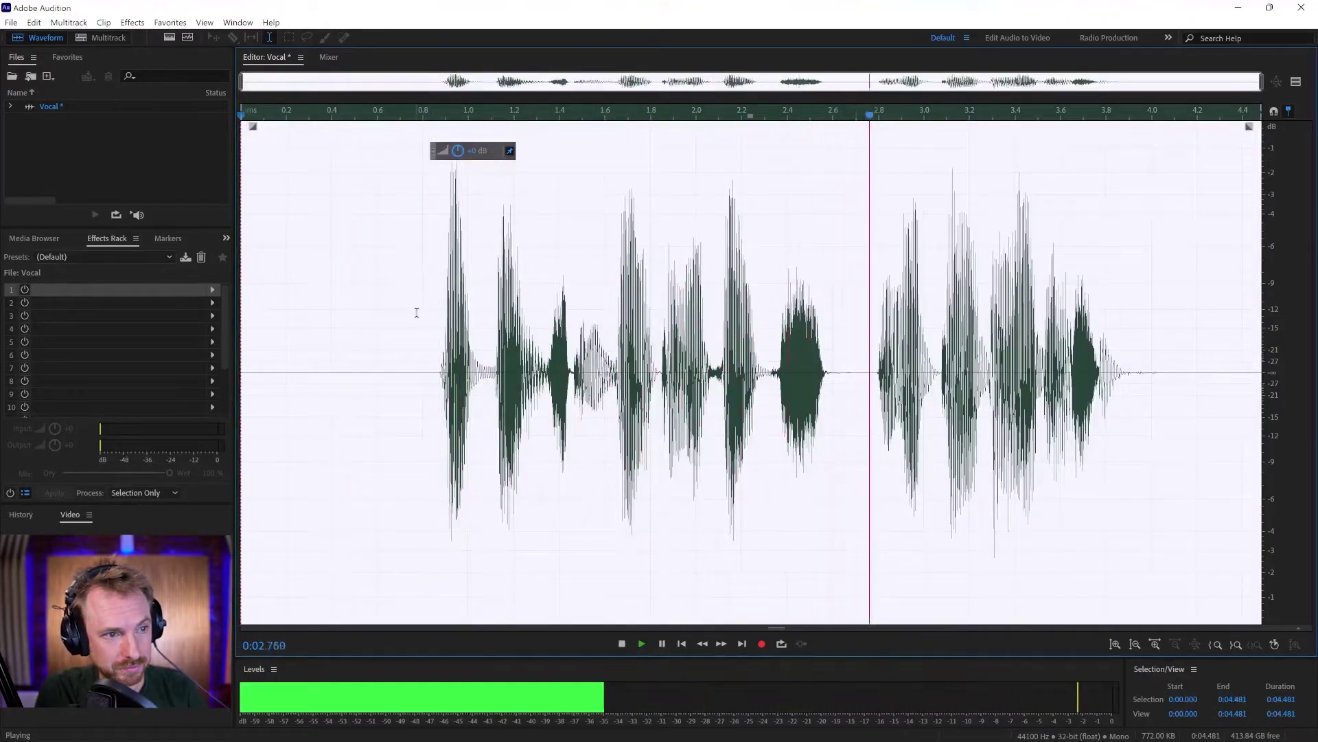
# Step: Delete the audio before 0:00.771, shortening the Vocal clip from 0:04.481 to 0:03.709
pyautogui.click(416, 312)
pyautogui.hotkey('shift', 'Home')
pyautogui.press('Delete')
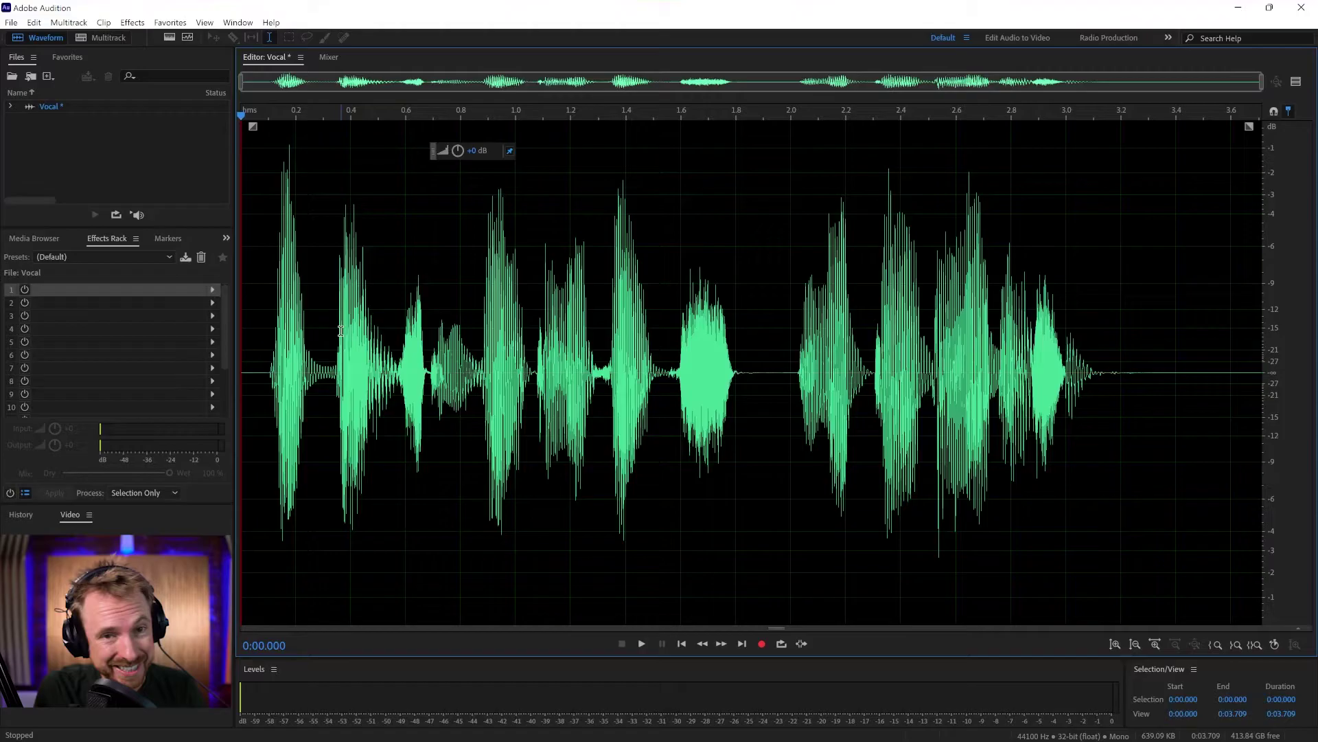
# Step: Put a Modulation > Chorus in rack slot 1 using the Rich Chorus preset
pyautogui.click(213, 290)
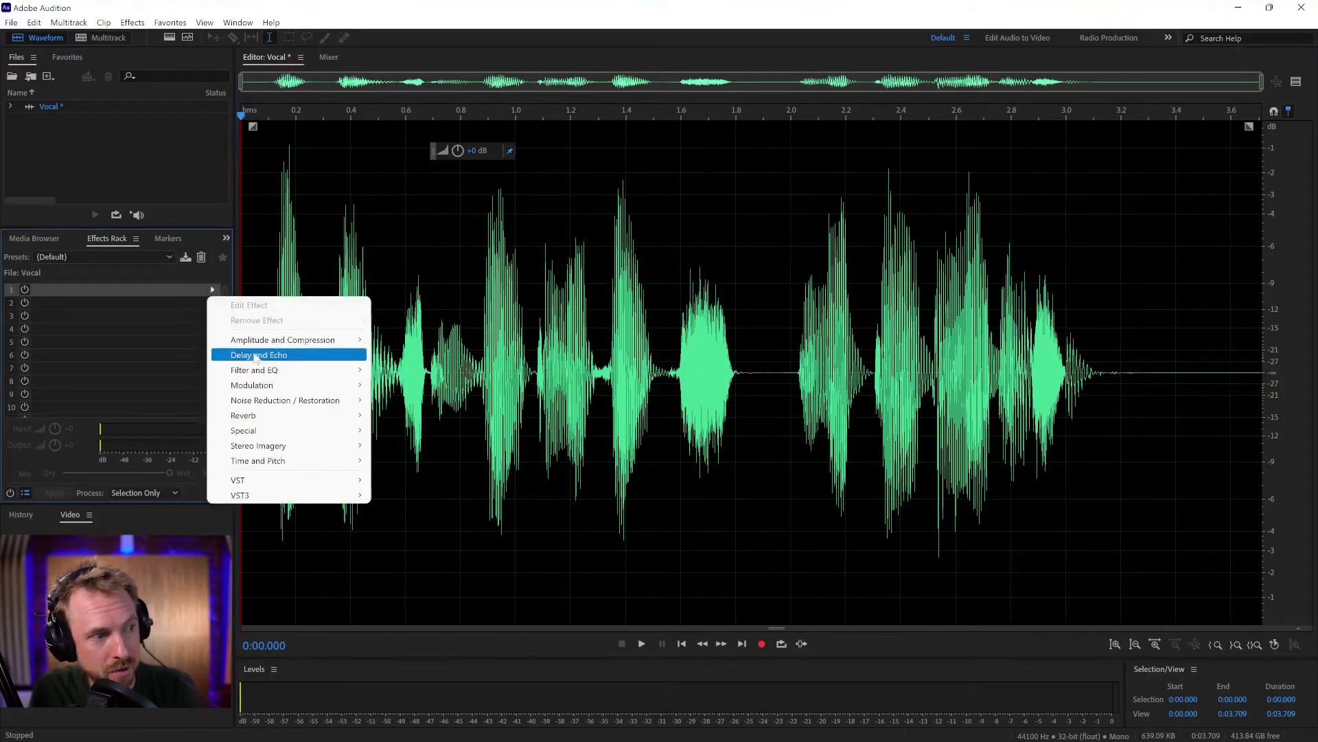
pyautogui.moveTo(271, 385)
pyautogui.click(396, 386)
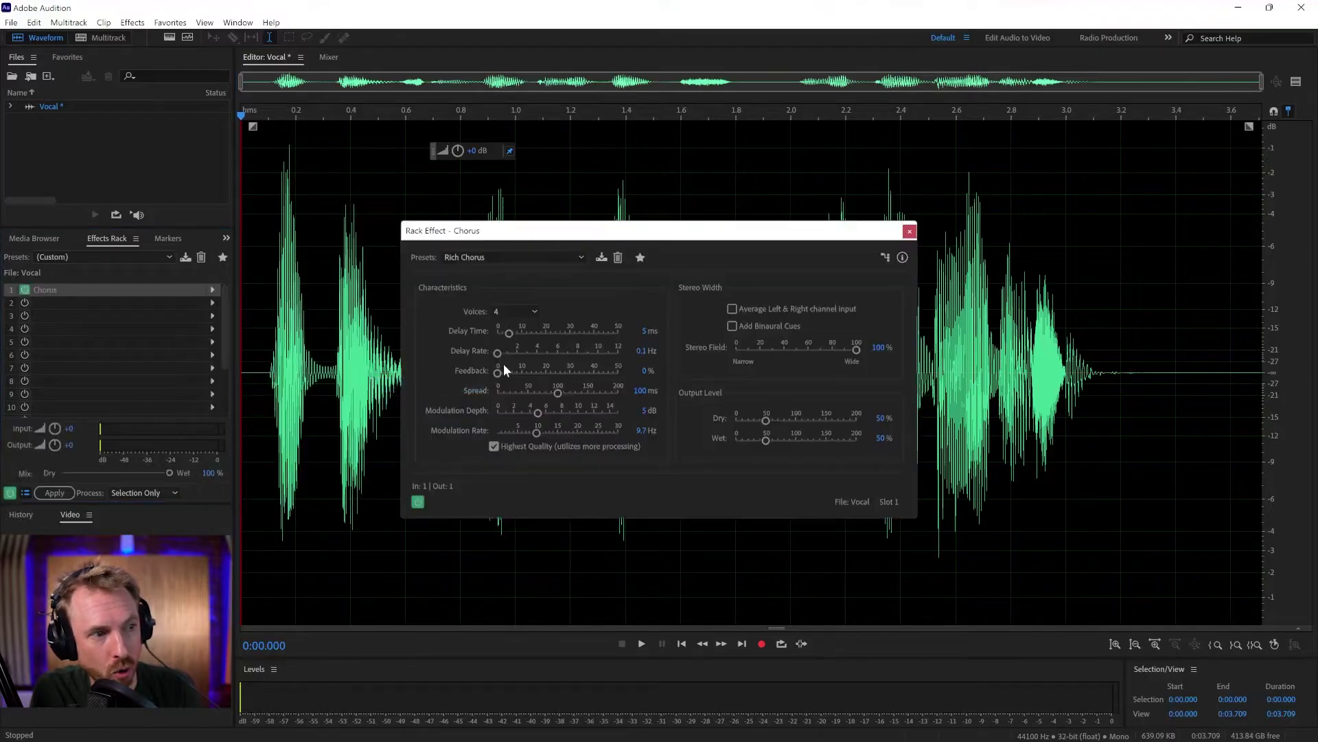
pyautogui.click(521, 258)
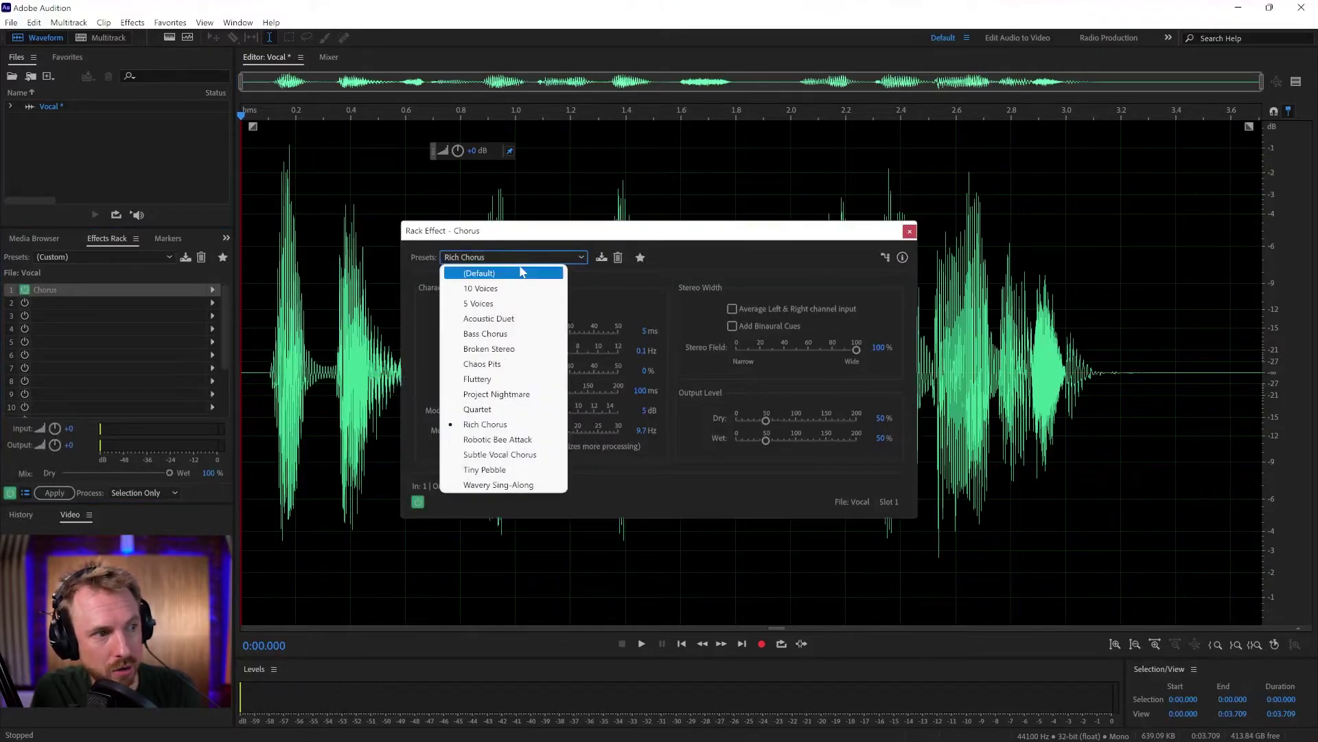
pyautogui.click(515, 426)
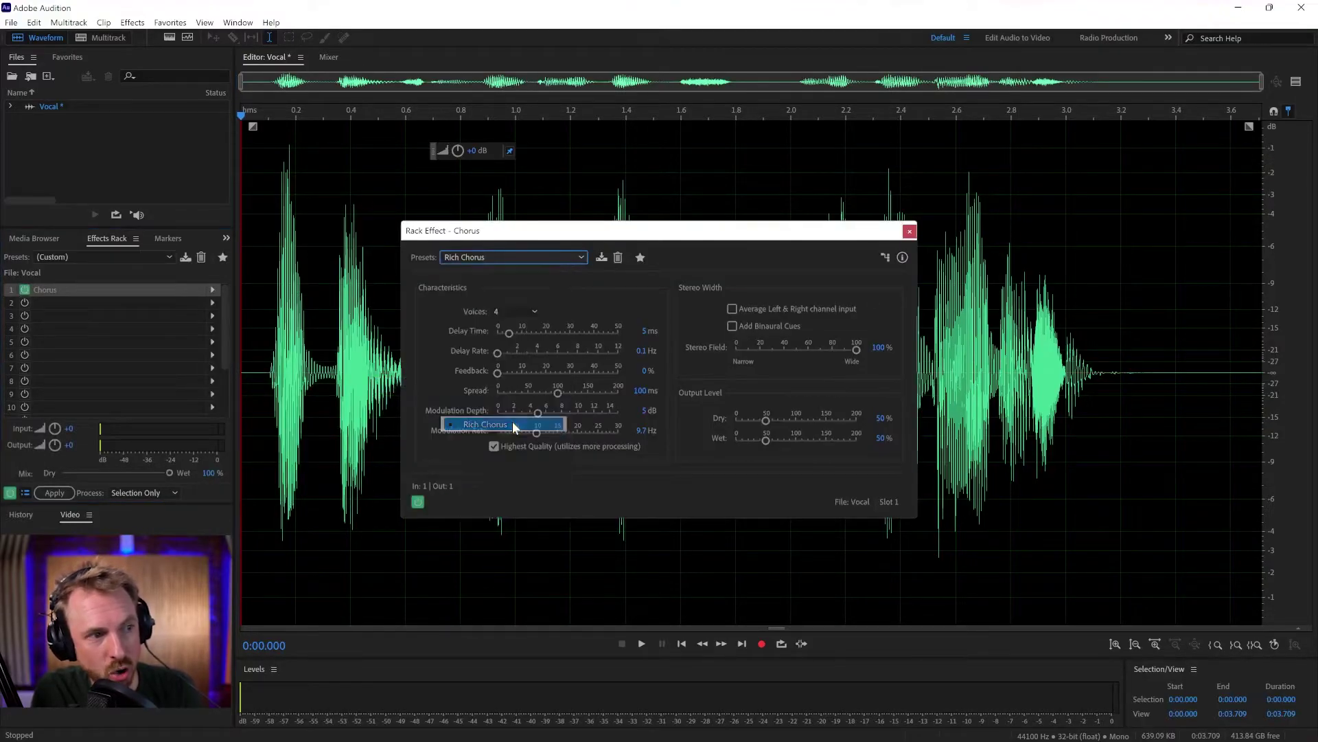
pyautogui.click(468, 257)
pyautogui.click(483, 256)
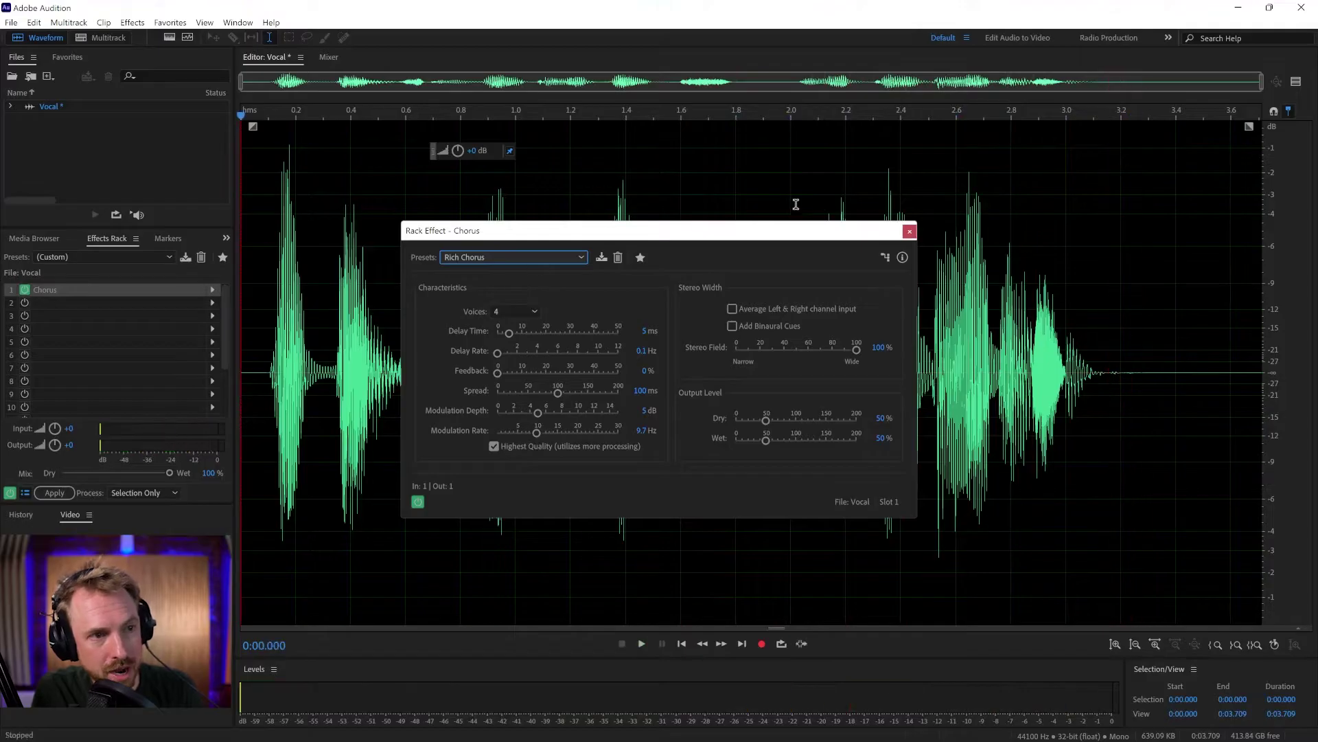
pyautogui.click(909, 232)
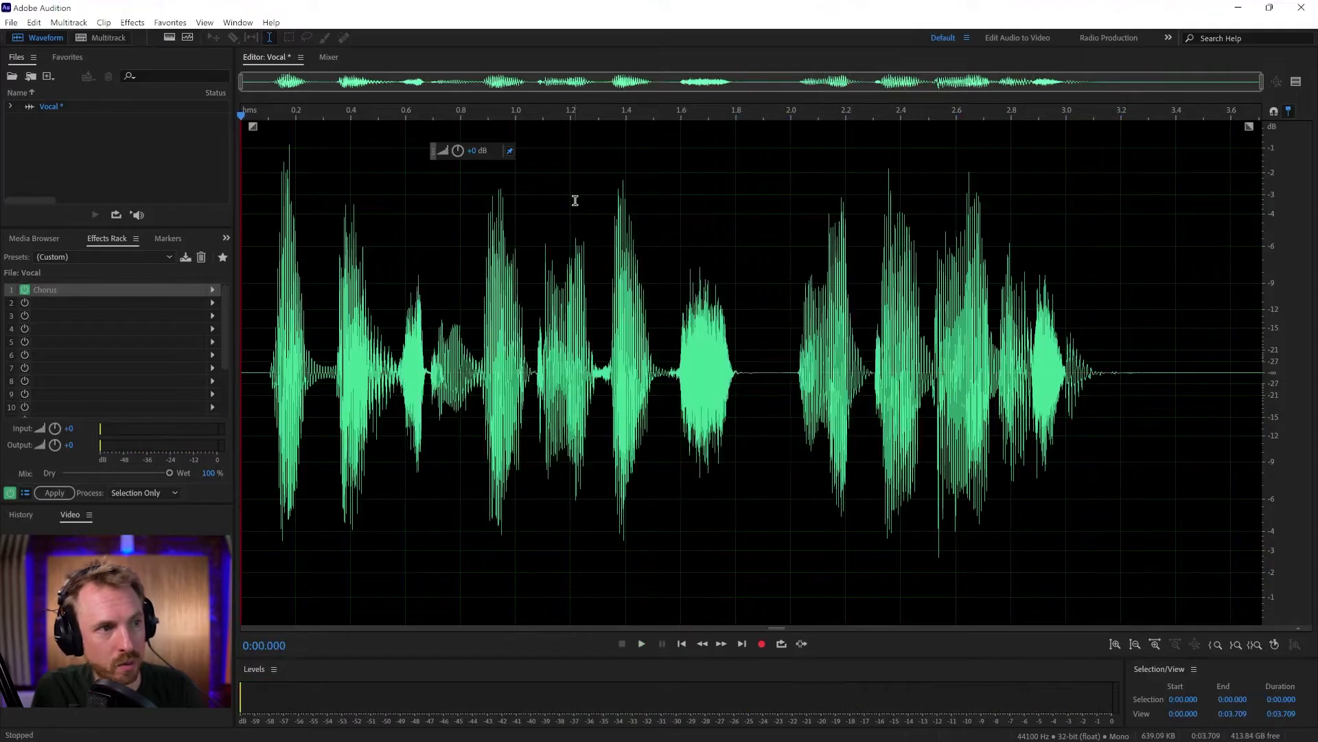
# Step: Convert the Vocal file's sample type to stereo 16-bit
pyautogui.click(34, 23)
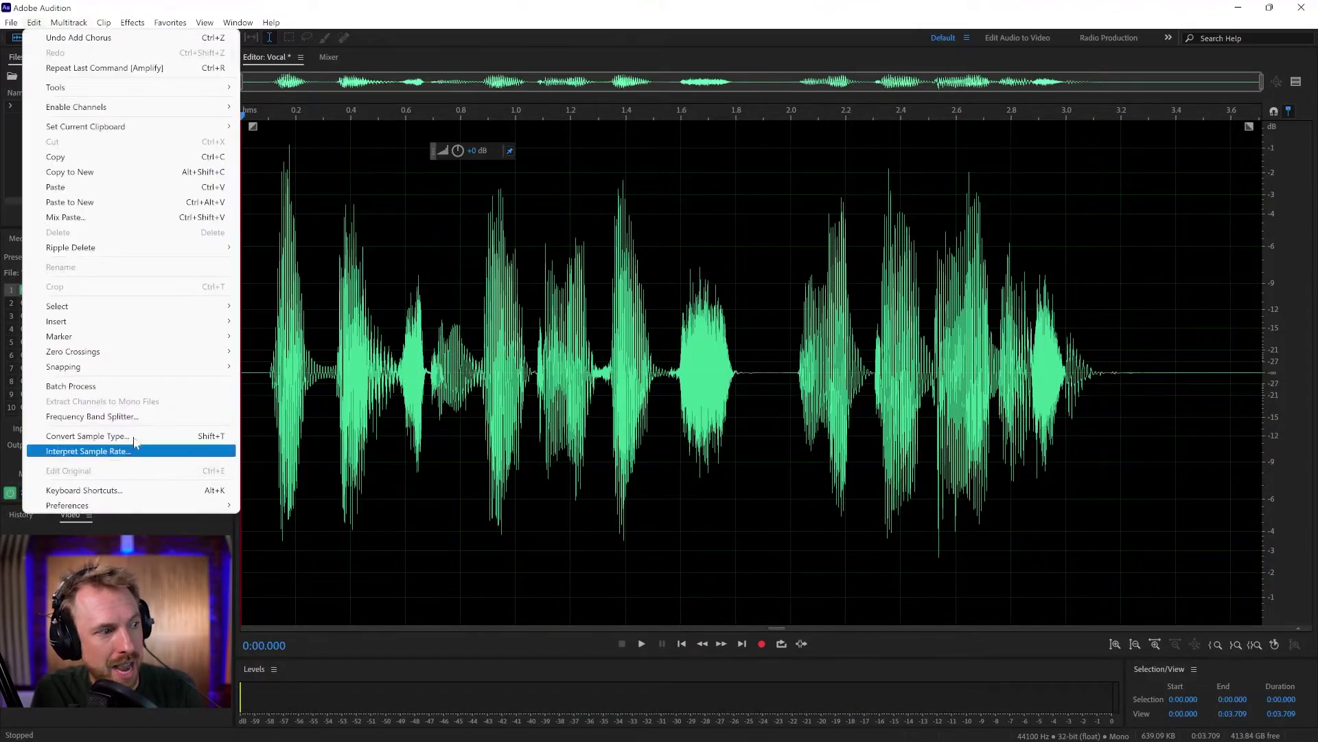
pyautogui.click(133, 436)
pyautogui.click(751, 400)
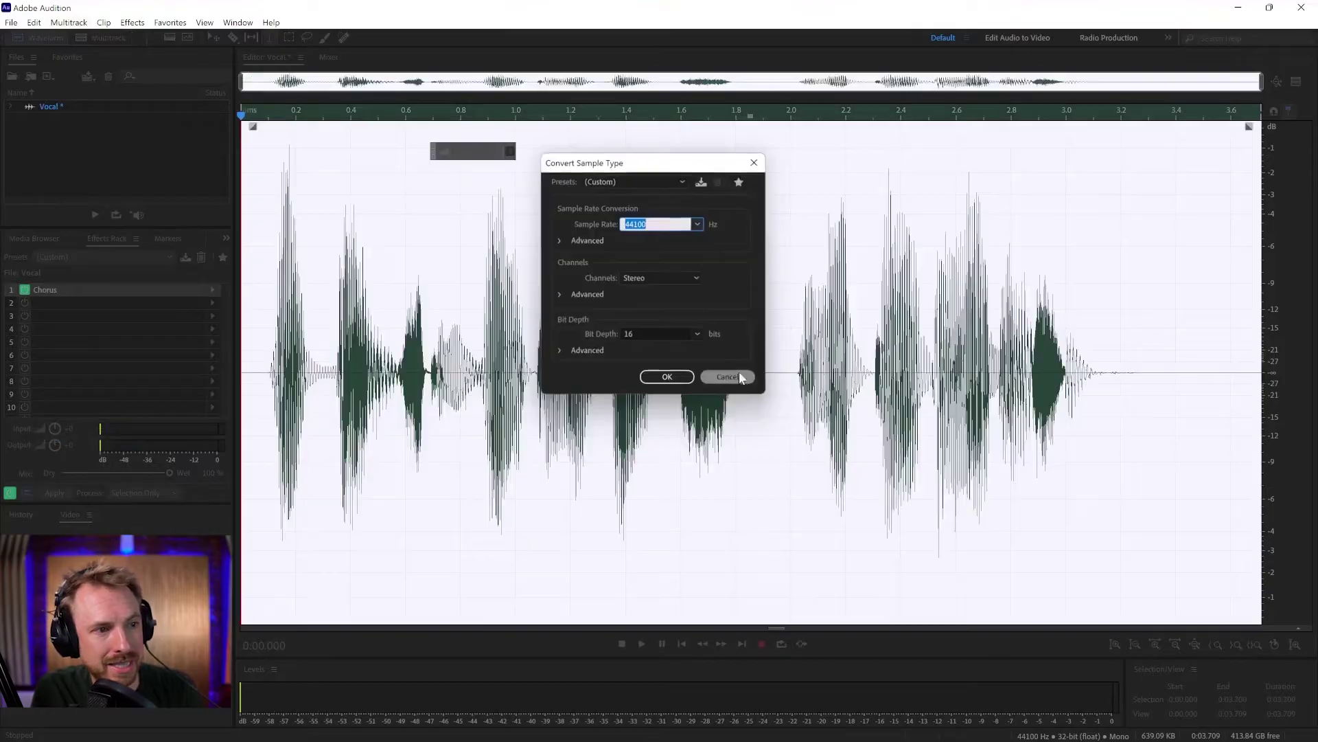
pyautogui.click(667, 379)
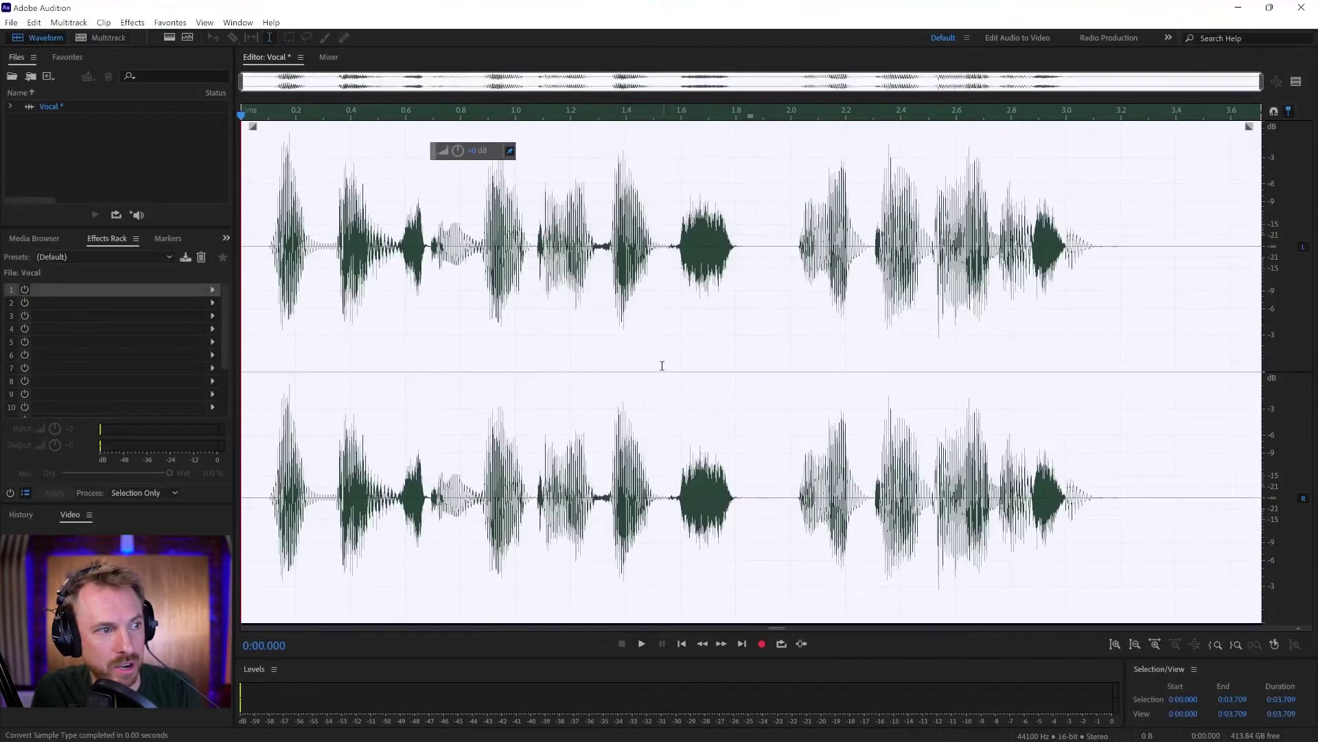
# Step: Add the Chorus back to slot 1 and preview it from 0:00.094
pyautogui.click(211, 288)
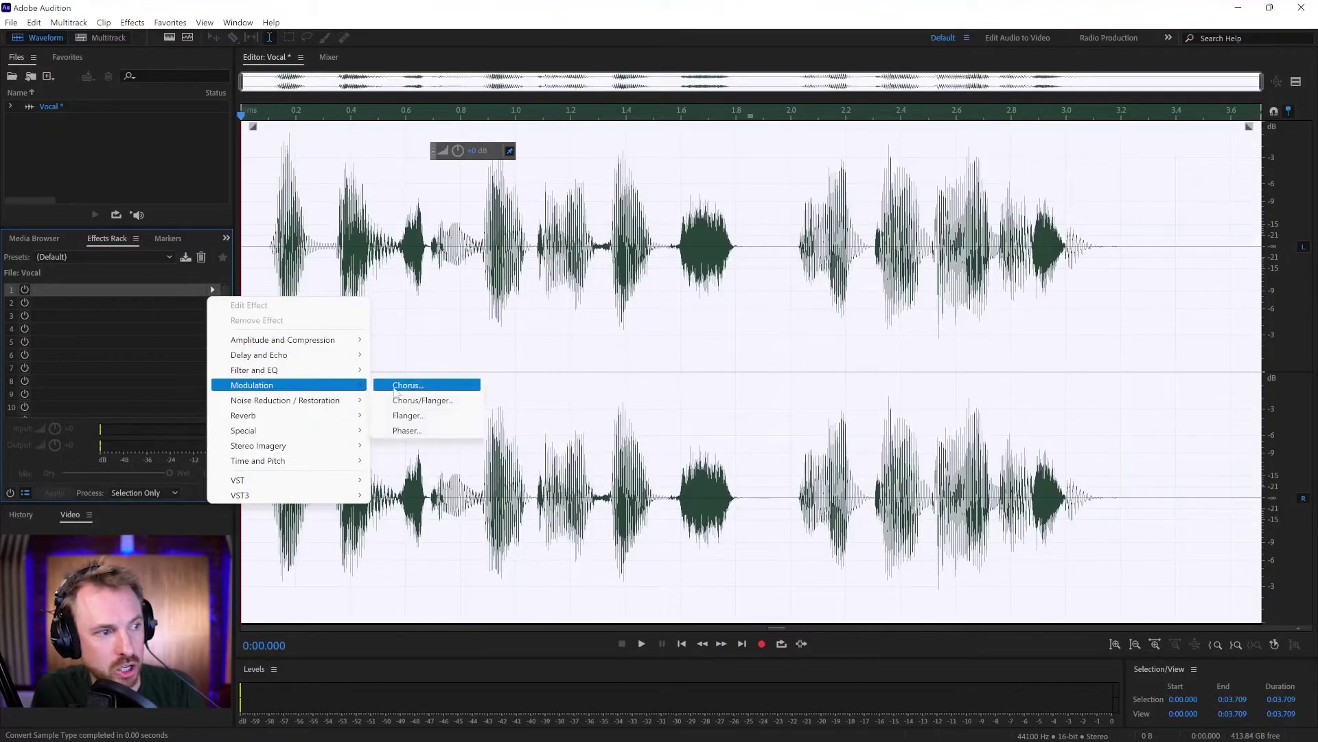
pyautogui.click(405, 385)
pyautogui.click(268, 217)
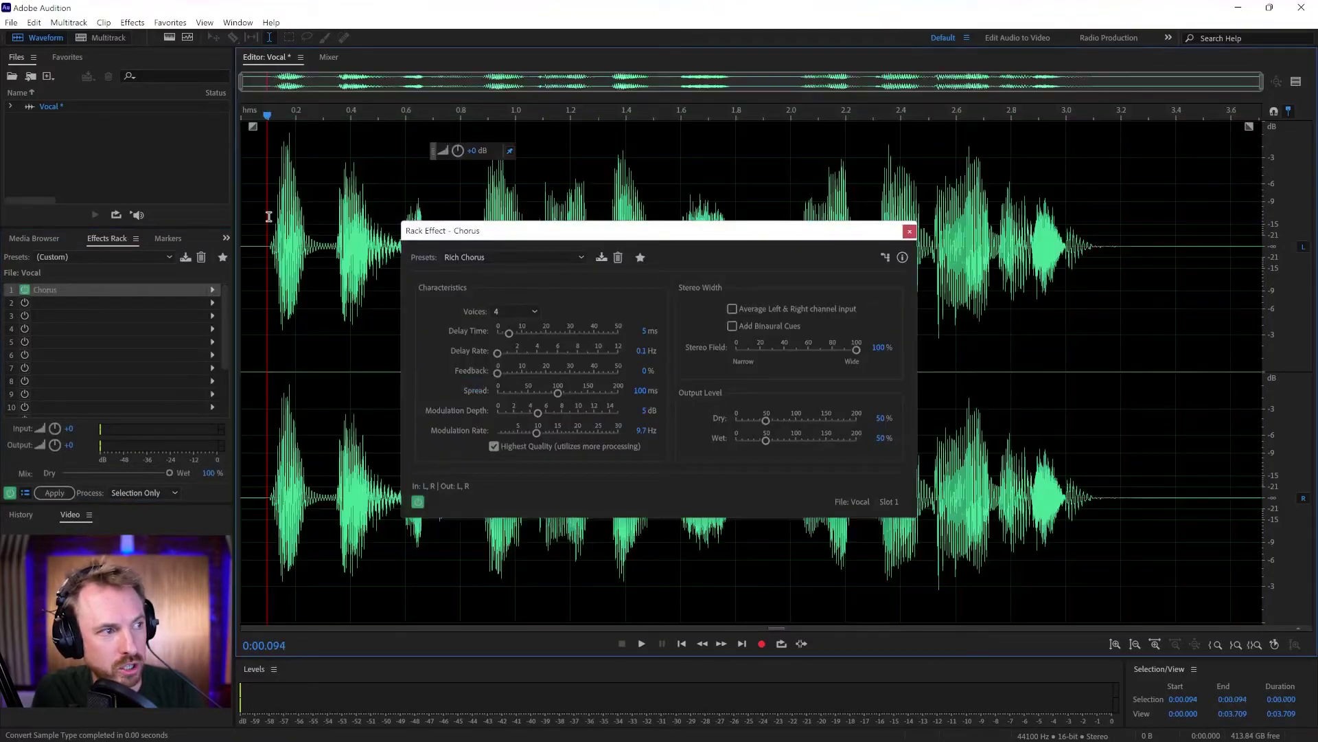
pyautogui.press('space')
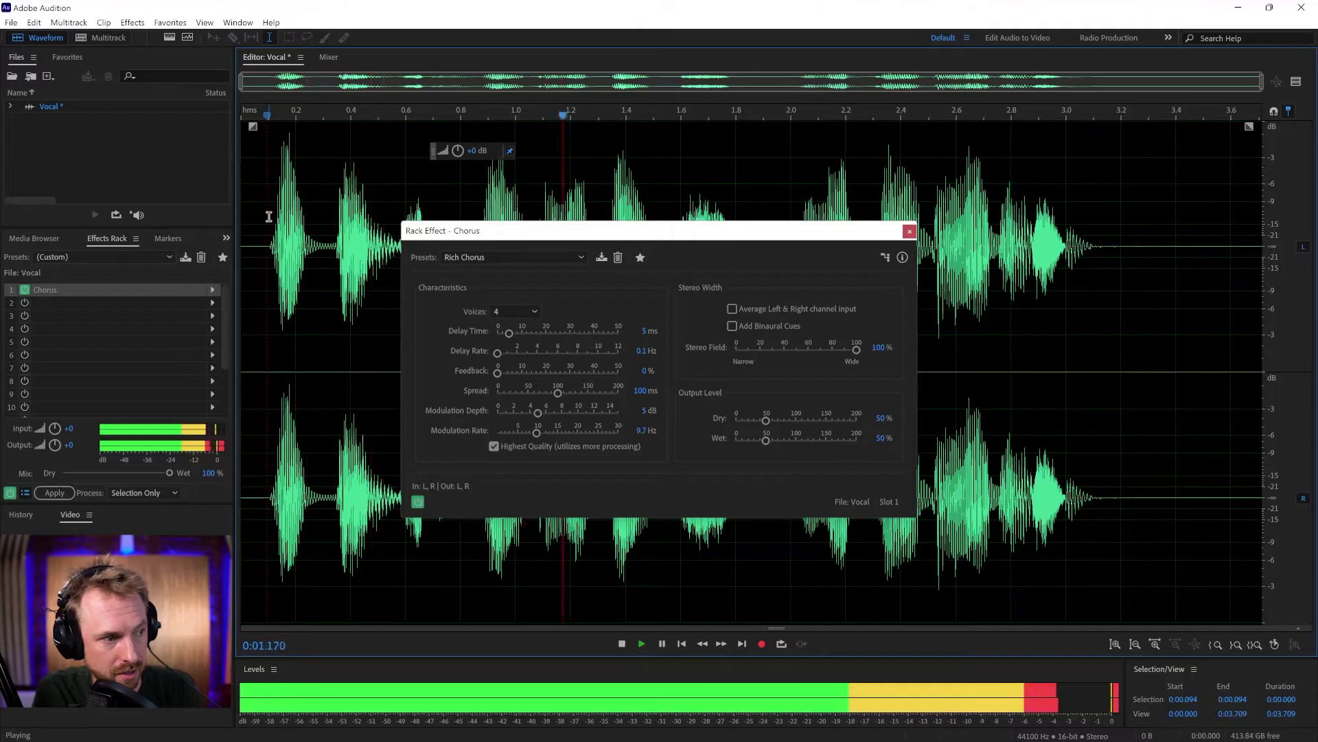
pyautogui.press('space')
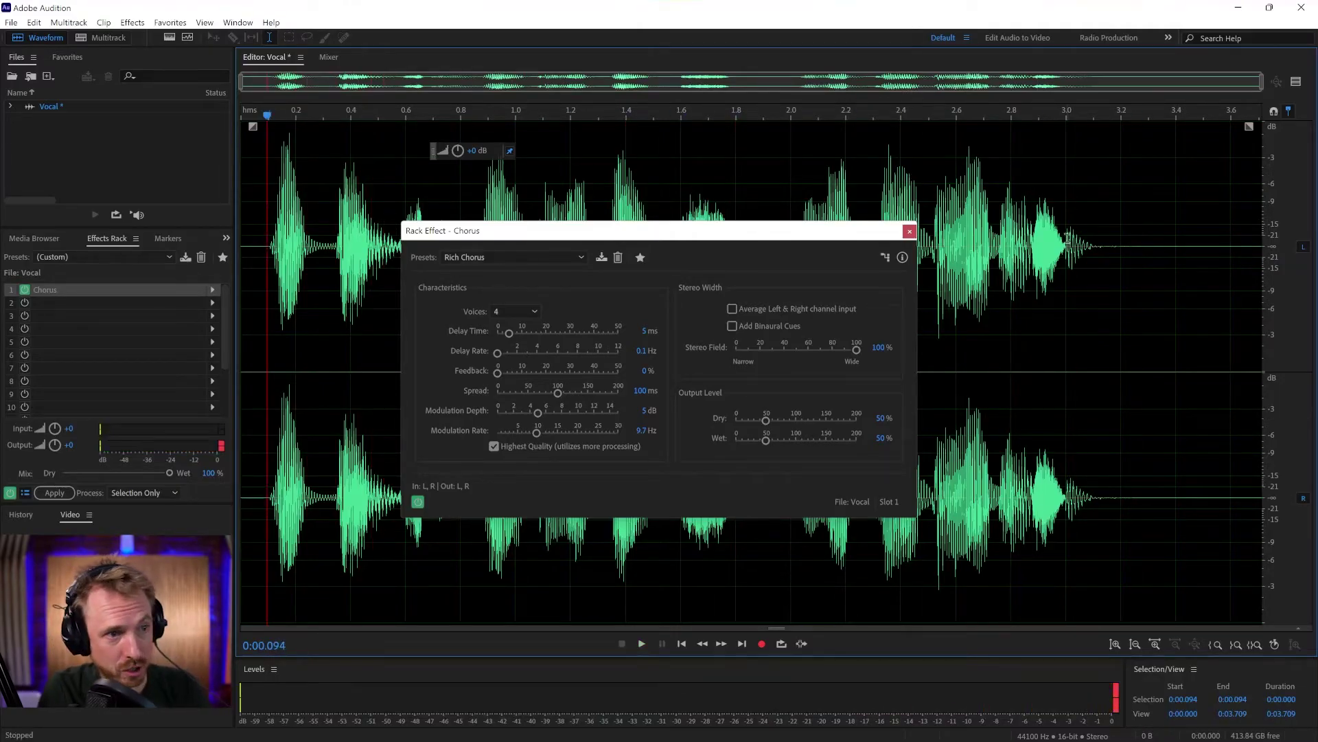
pyautogui.click(908, 232)
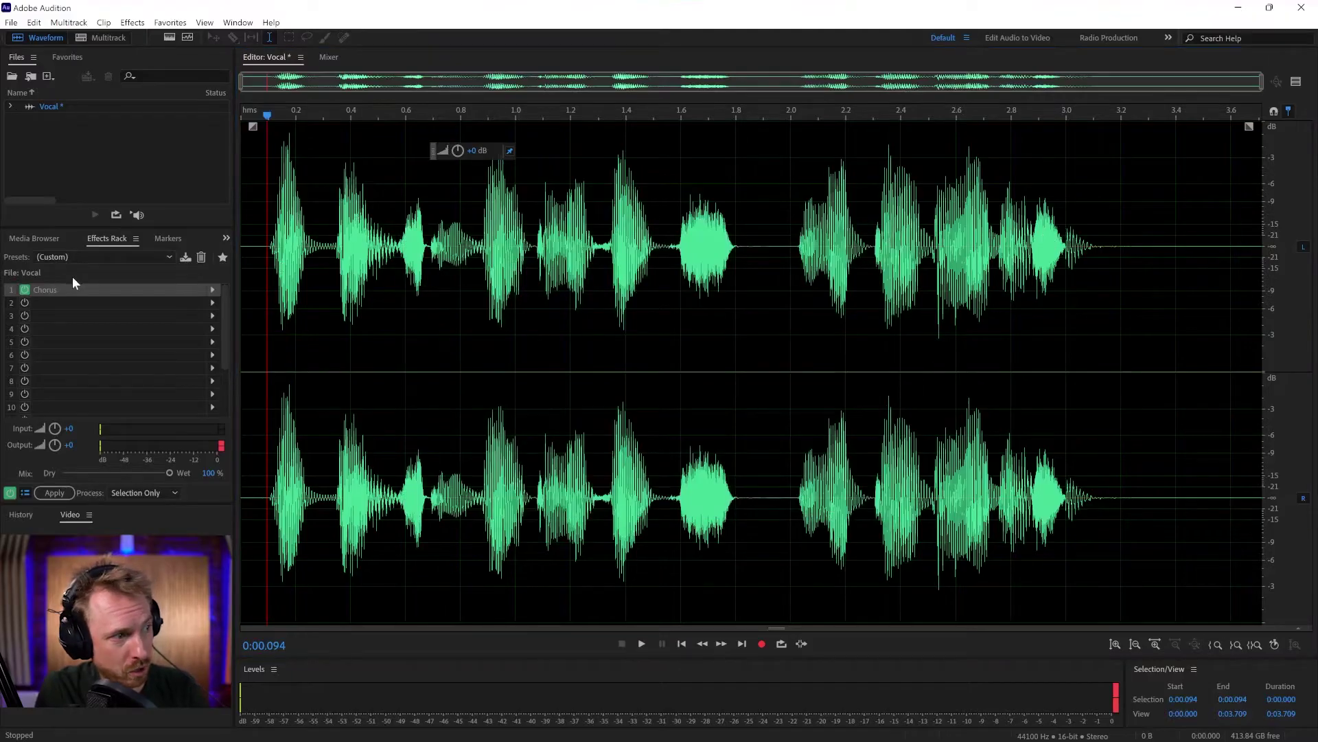
# Step: Bypass the Chorus and add a Phaser to slot 2 with the Zed Lepplin preset
pyautogui.click(25, 289)
pyautogui.click(211, 303)
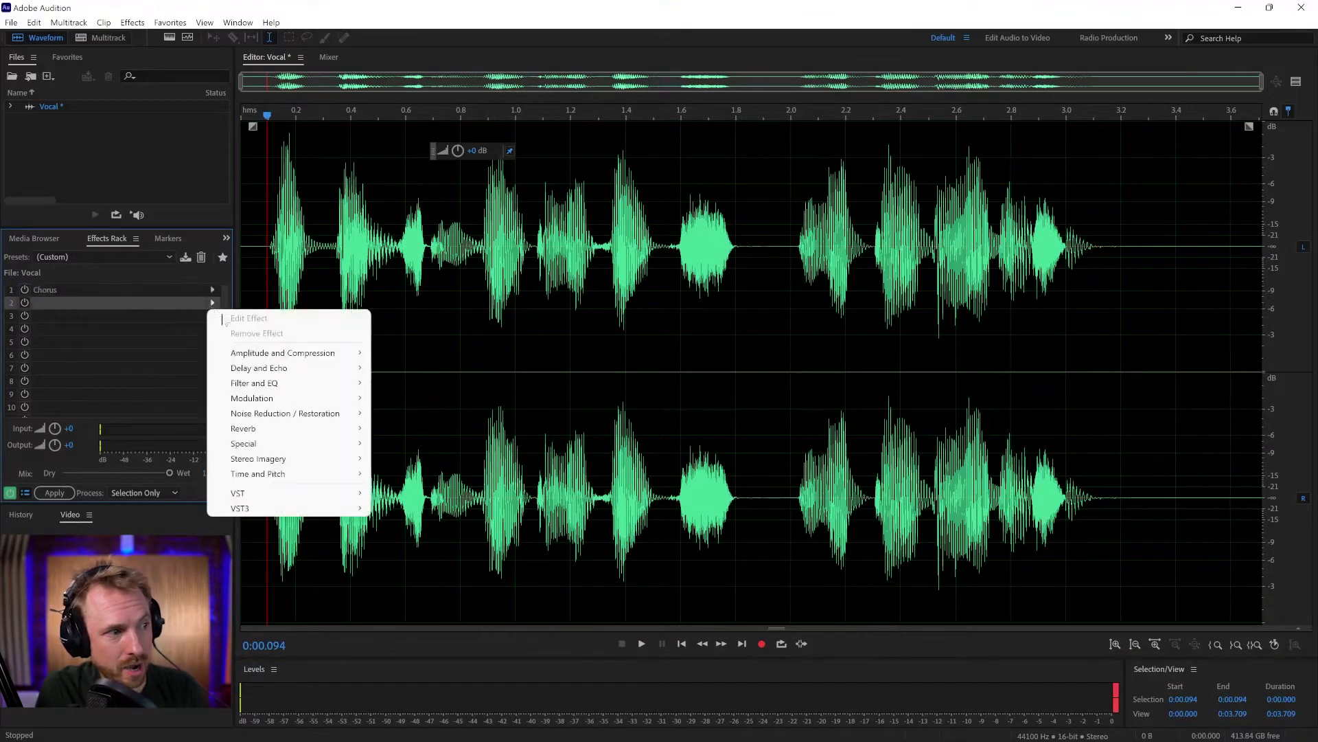
pyautogui.moveTo(332, 400)
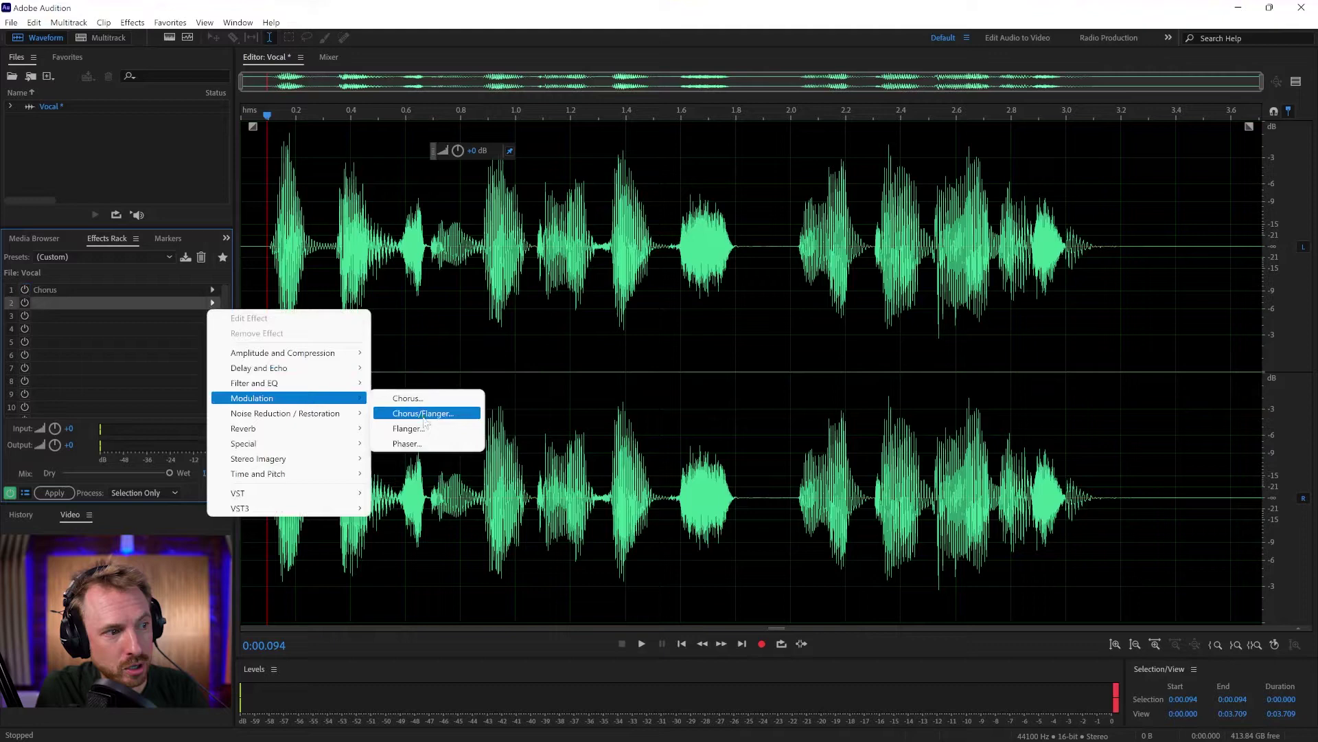
pyautogui.click(409, 444)
pyautogui.click(631, 248)
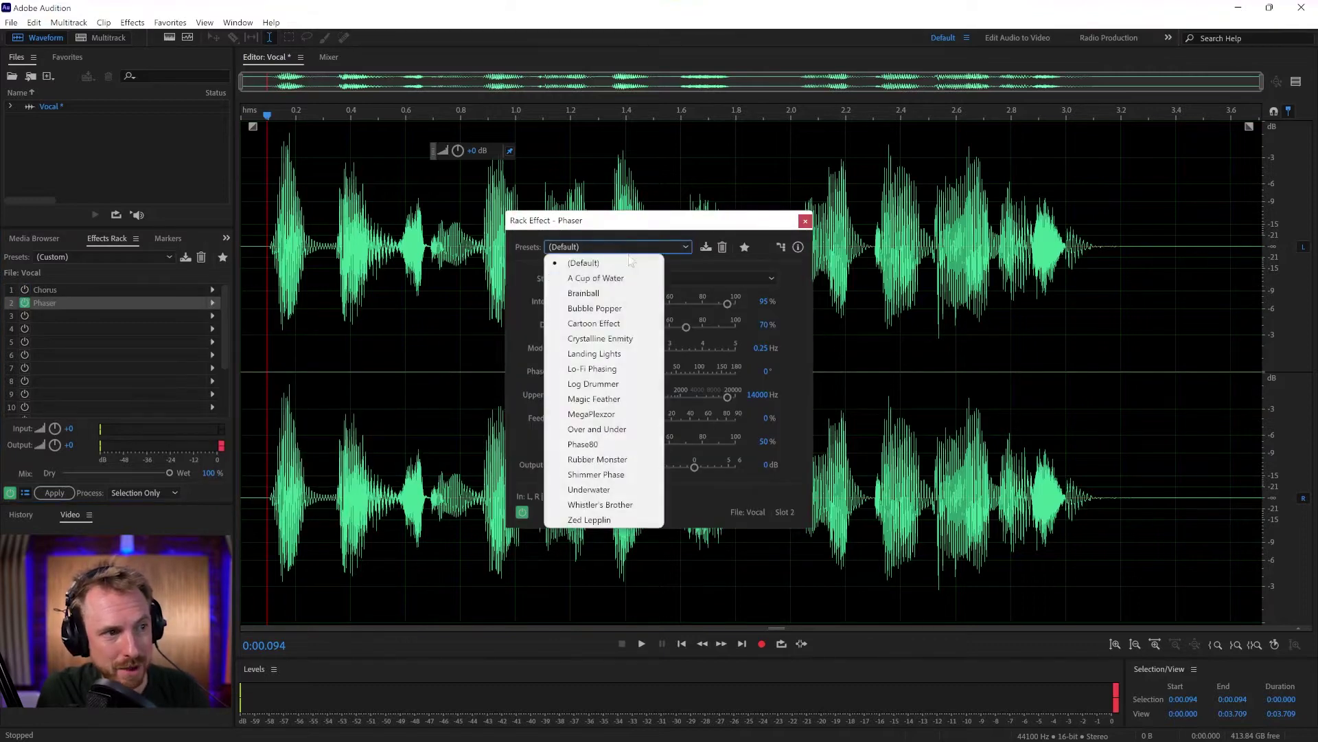
pyautogui.click(610, 520)
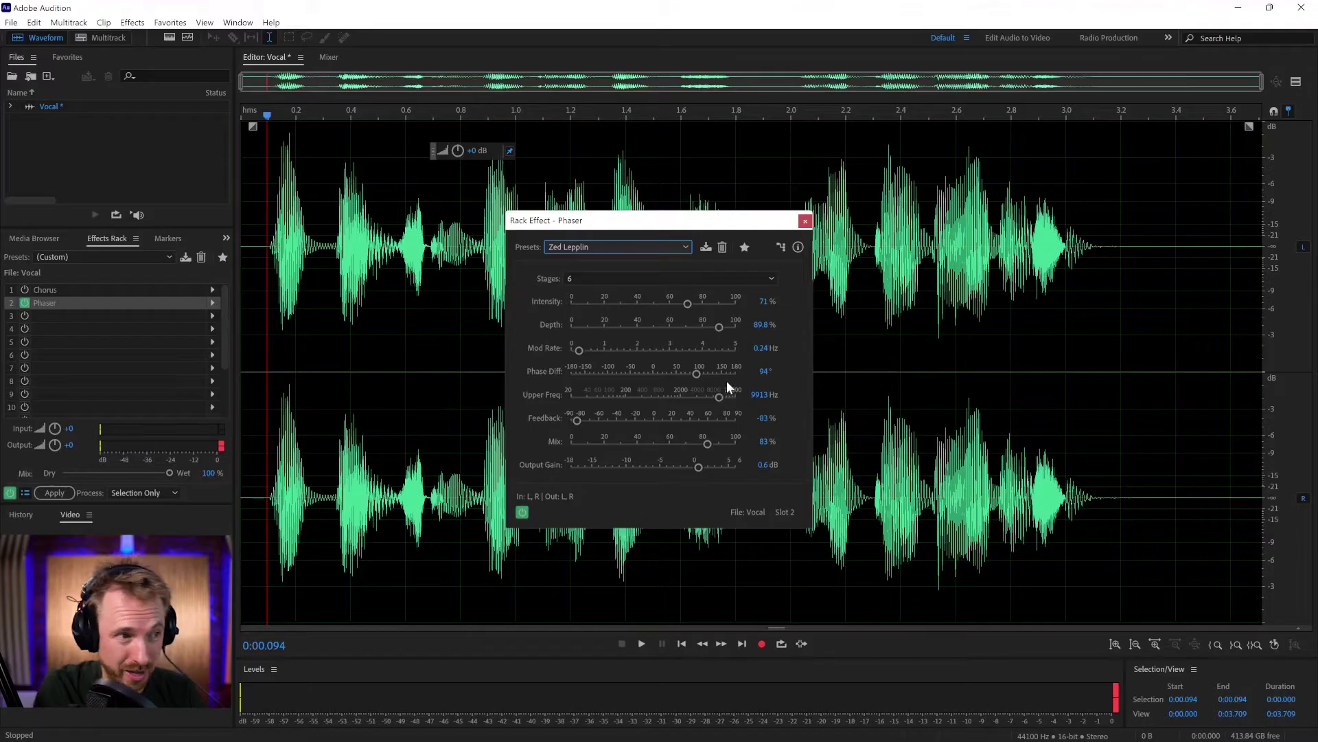
# Step: Play the Phaser alone, then with the Chorus, and switch the Chorus off again
pyautogui.press('space')
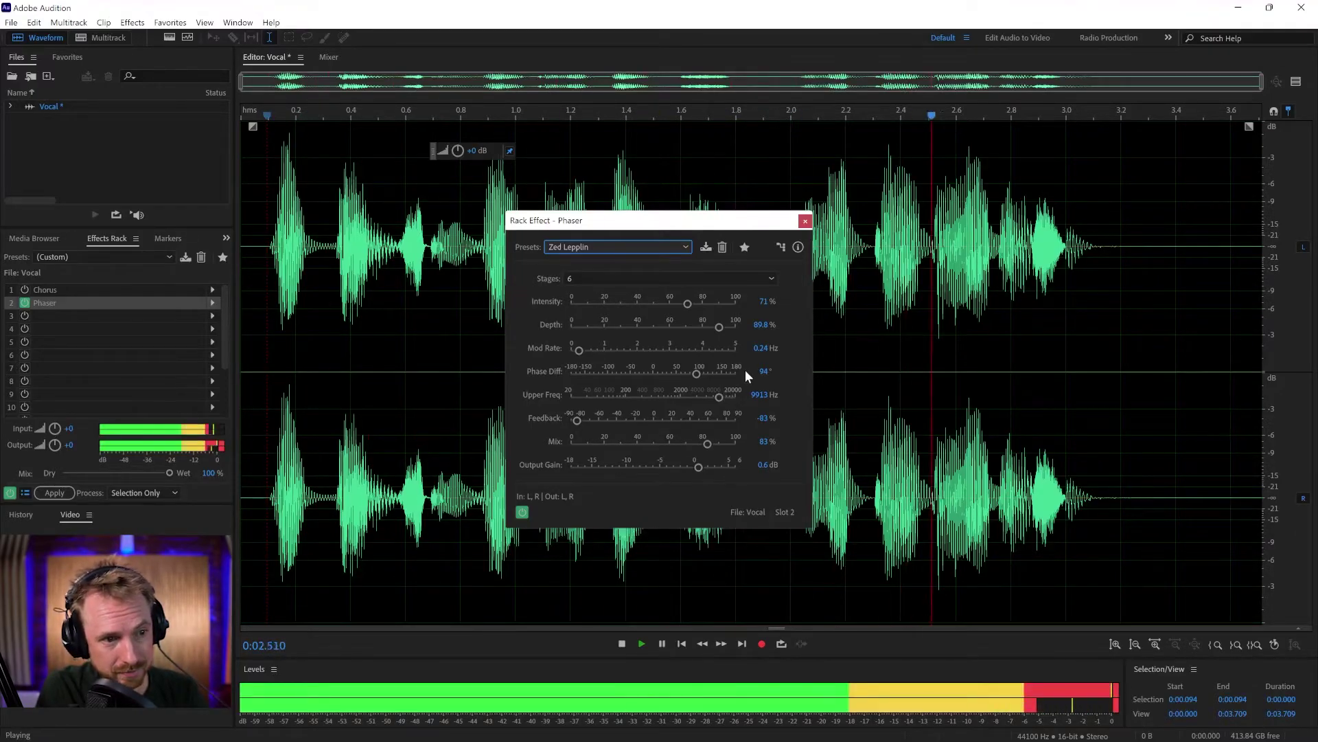
pyautogui.press('space')
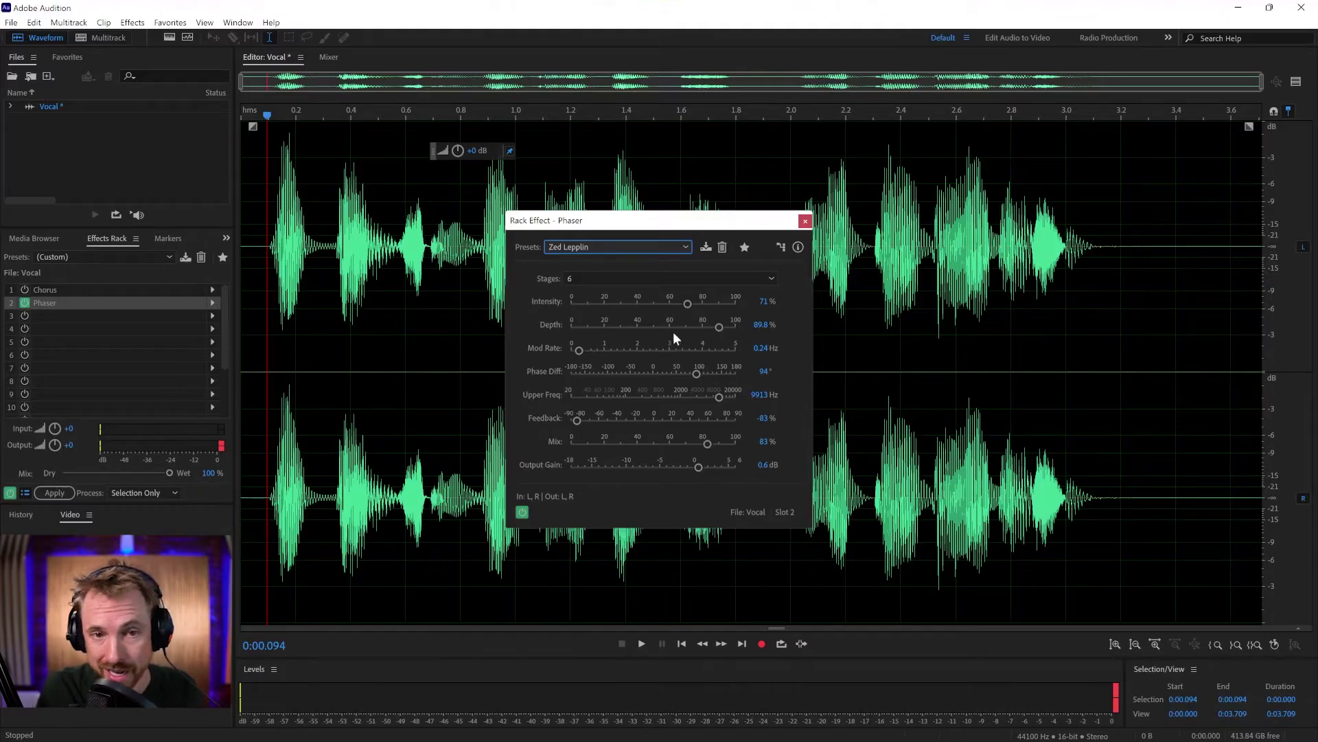
pyautogui.click(25, 289)
pyautogui.press('space')
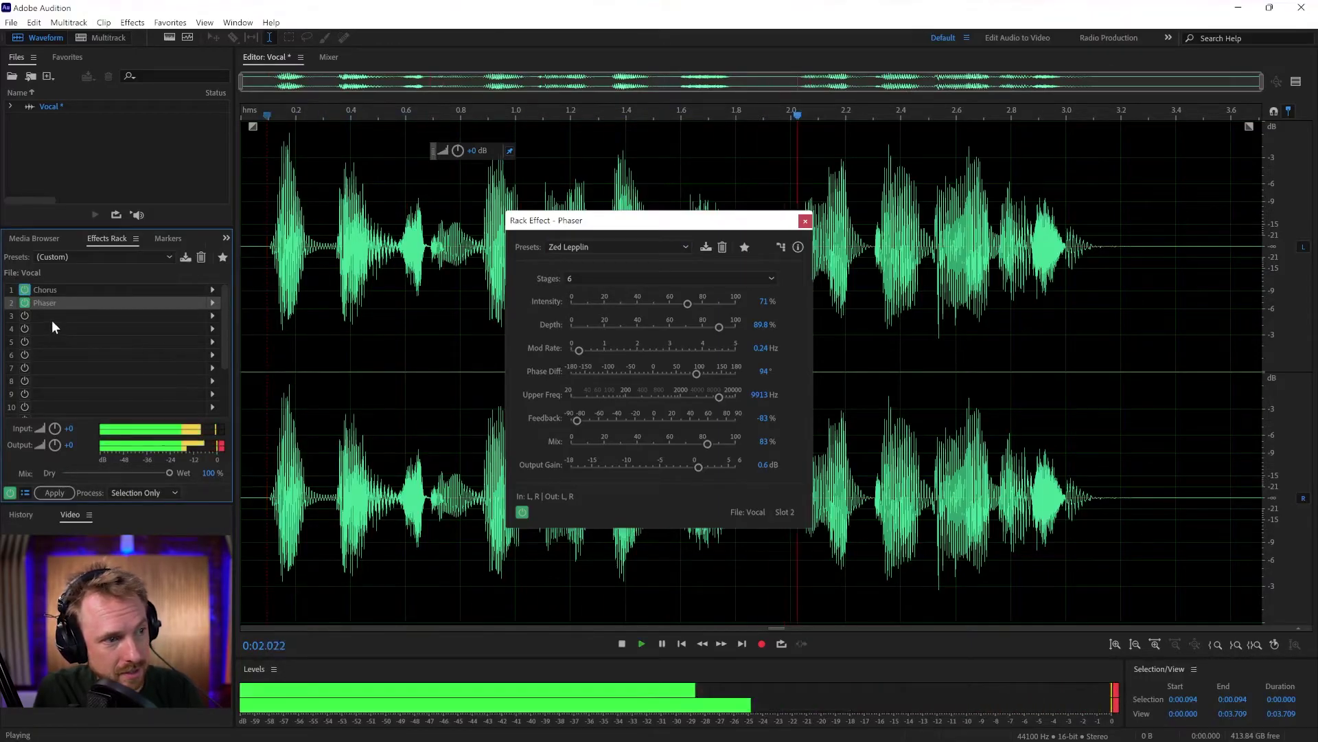
pyautogui.press('space')
pyautogui.click(25, 291)
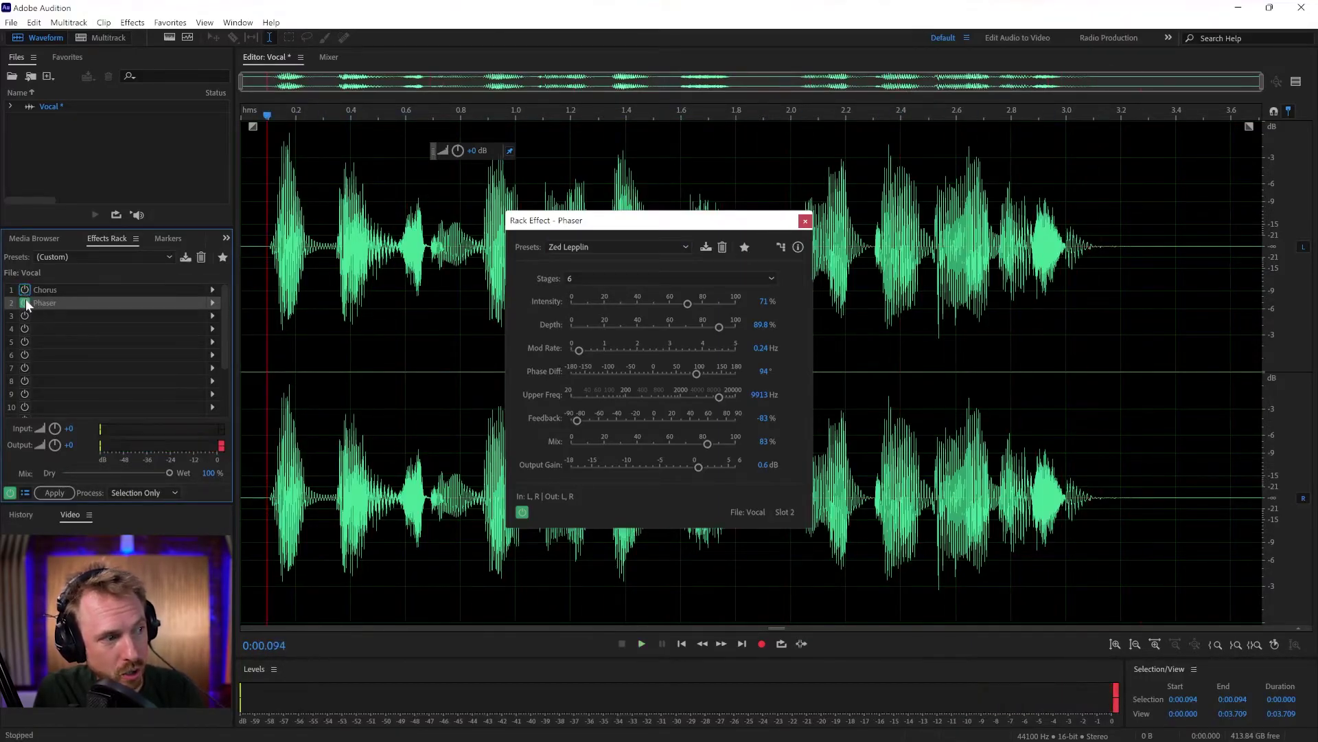
# Step: Close the Phaser settings and add a Special > Guitar Suite effect to slot 3
pyautogui.click(804, 222)
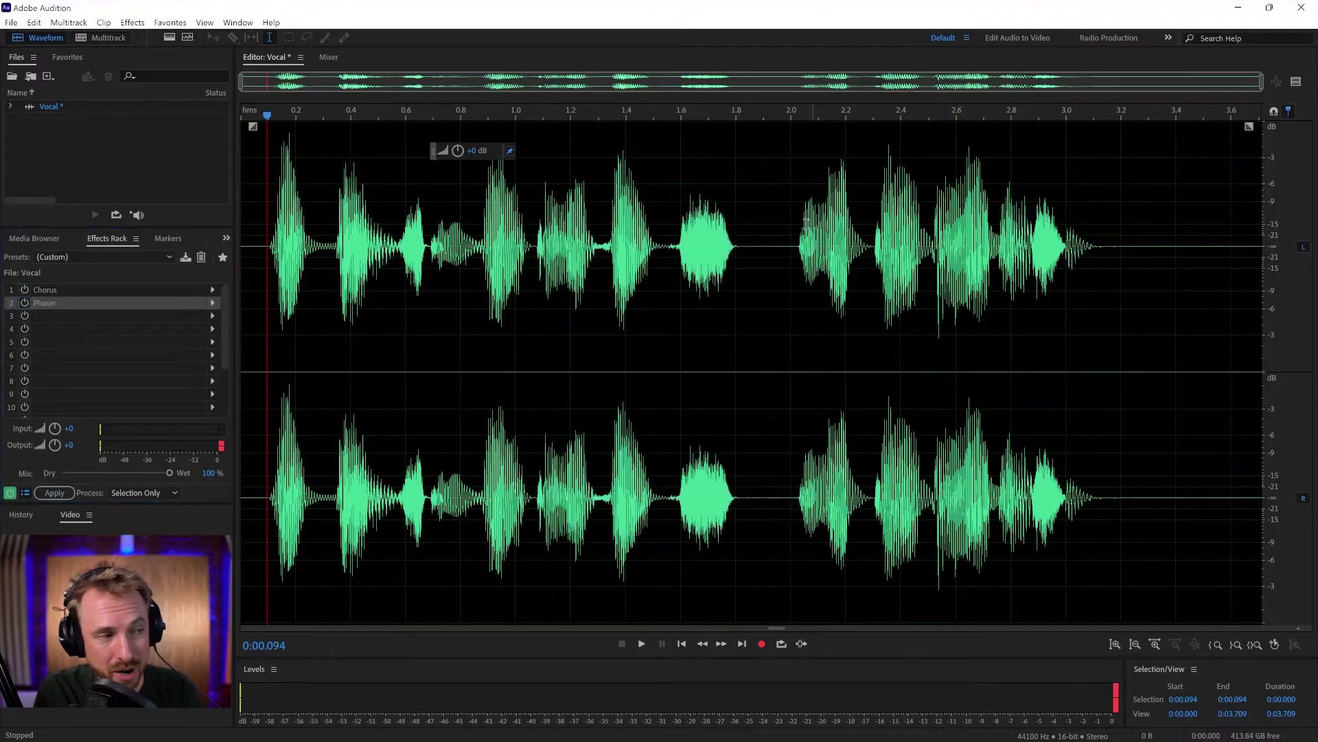
pyautogui.click(212, 316)
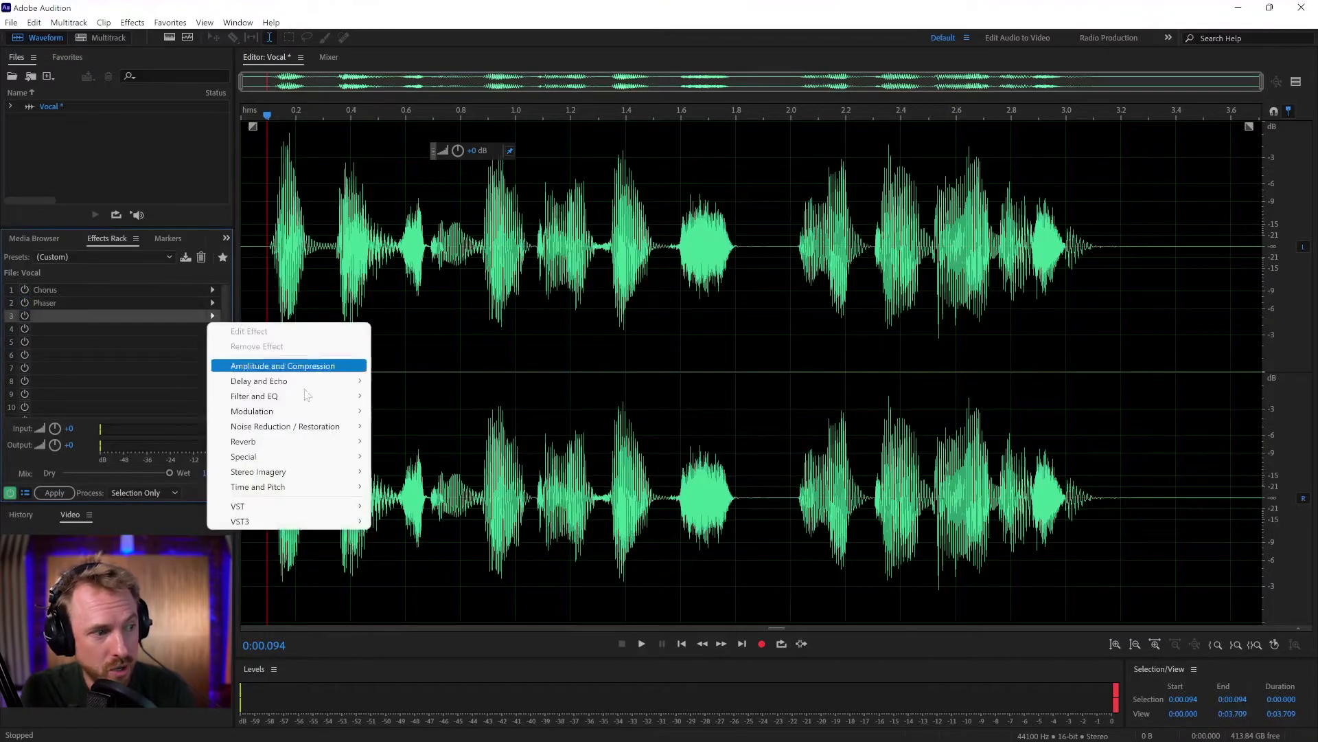
pyautogui.moveTo(341, 461)
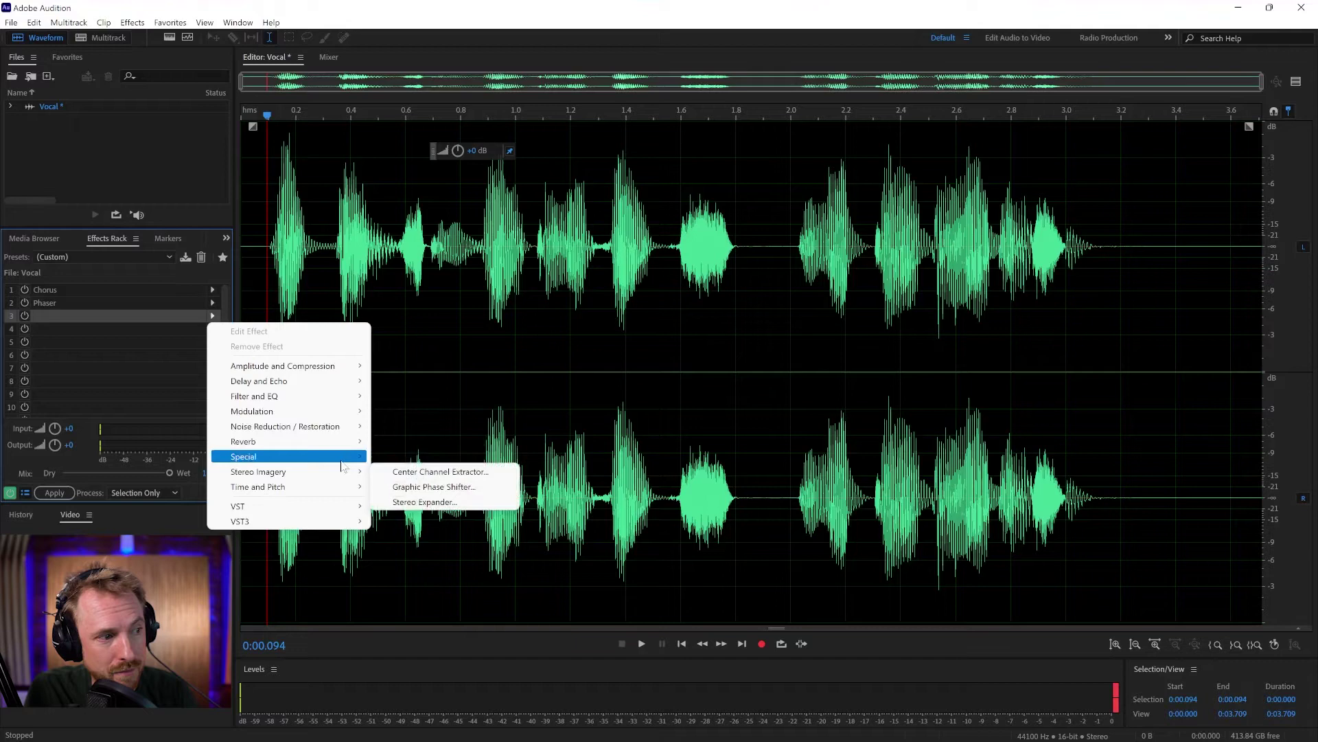
pyautogui.click(388, 471)
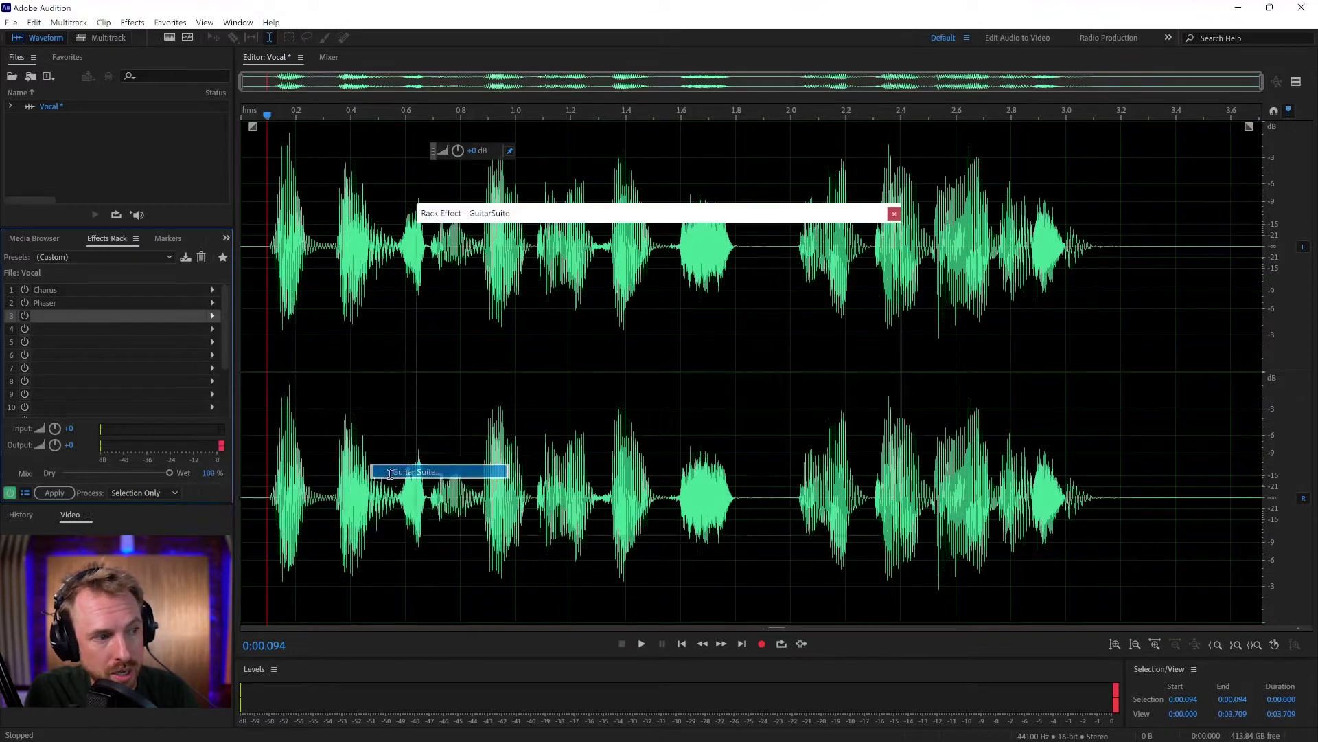
# Step: Preview the Driven Box and Lowest Fidelity Guitar Suite presets on the vocal
pyautogui.click(512, 237)
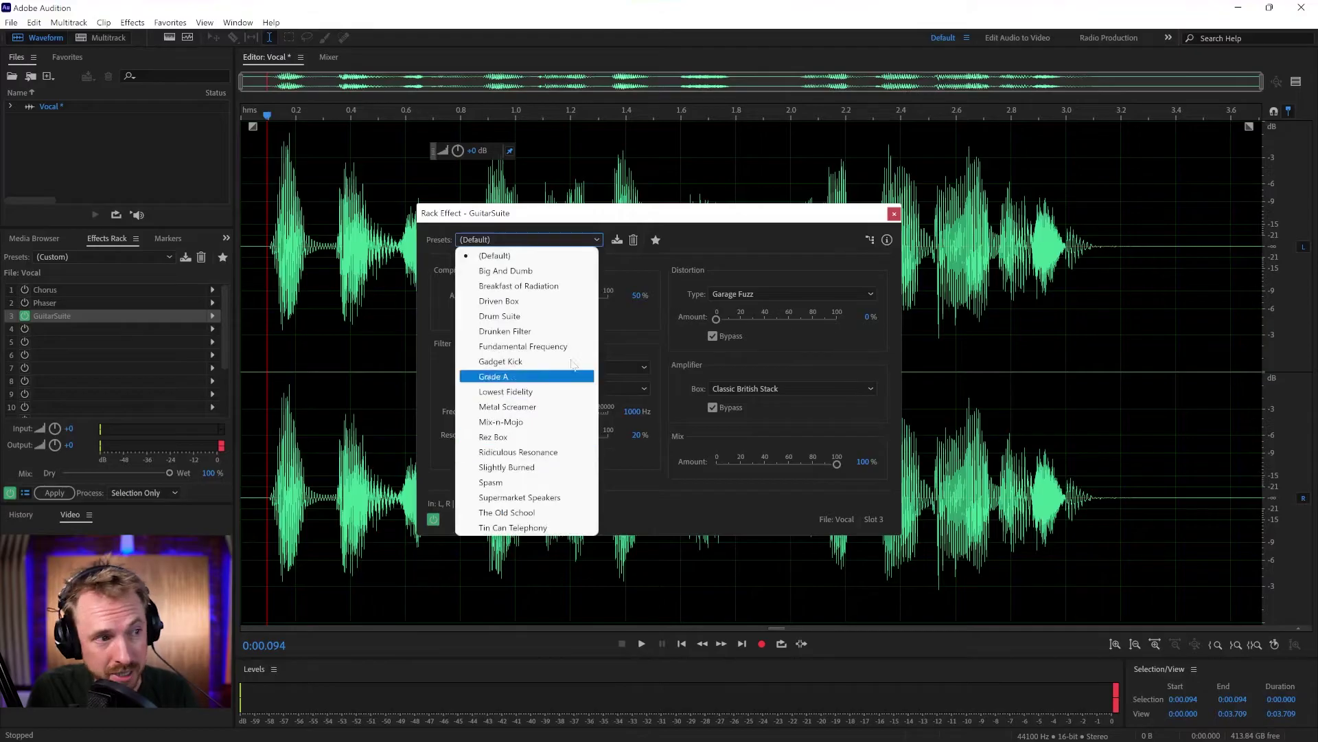
pyautogui.click(526, 301)
pyautogui.press('space')
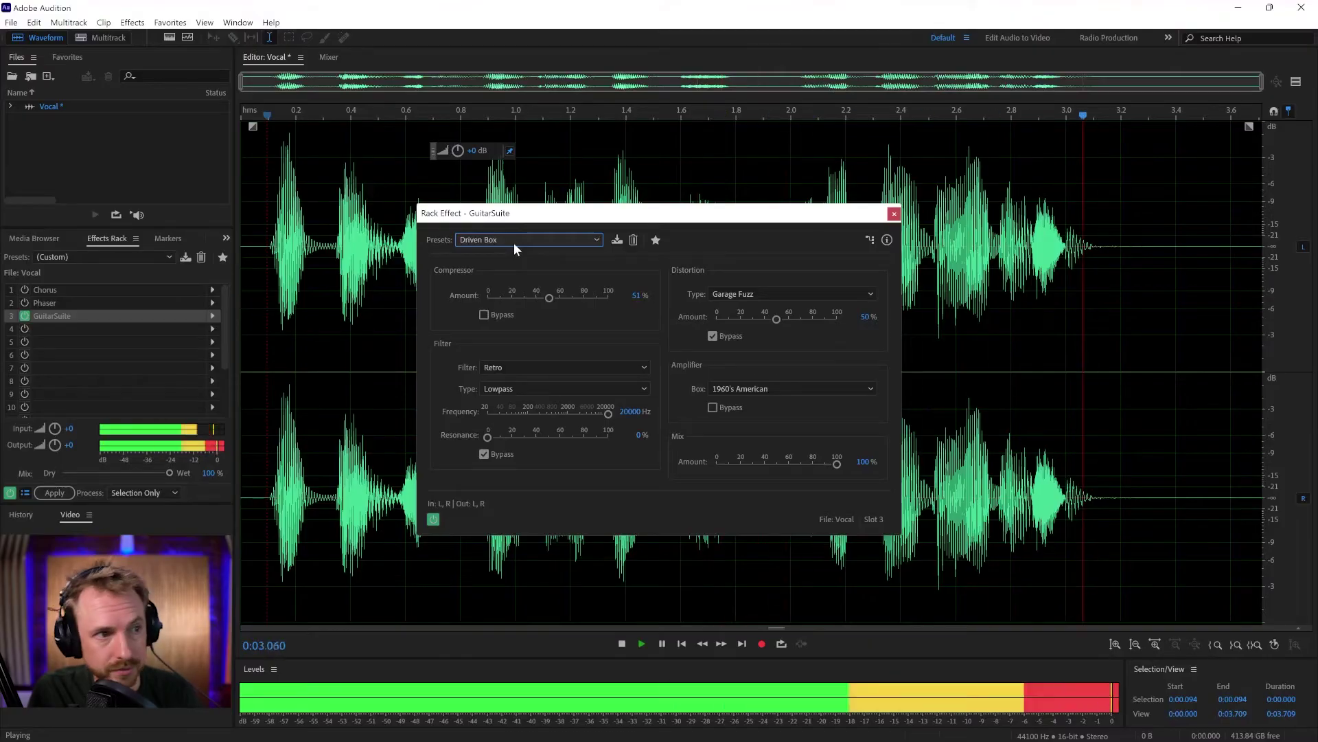
pyautogui.click(513, 241)
pyautogui.click(532, 385)
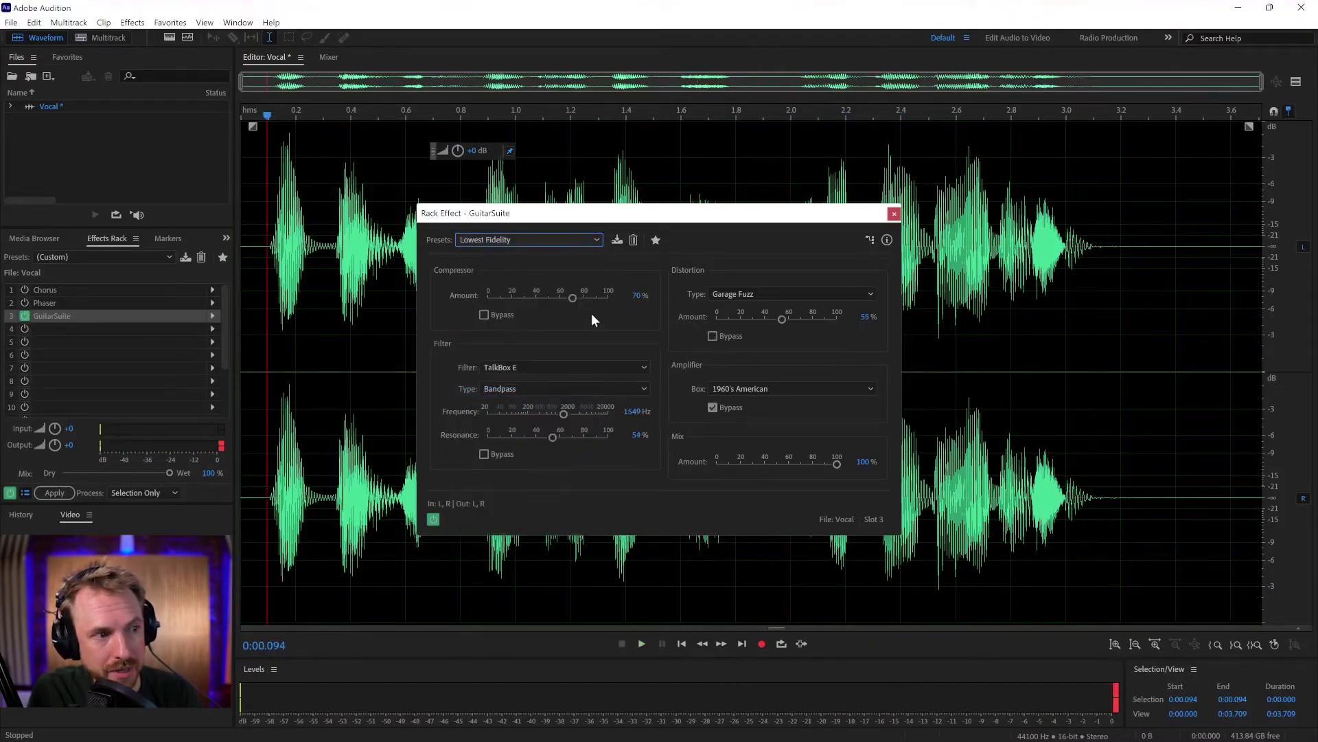
pyautogui.press('space')
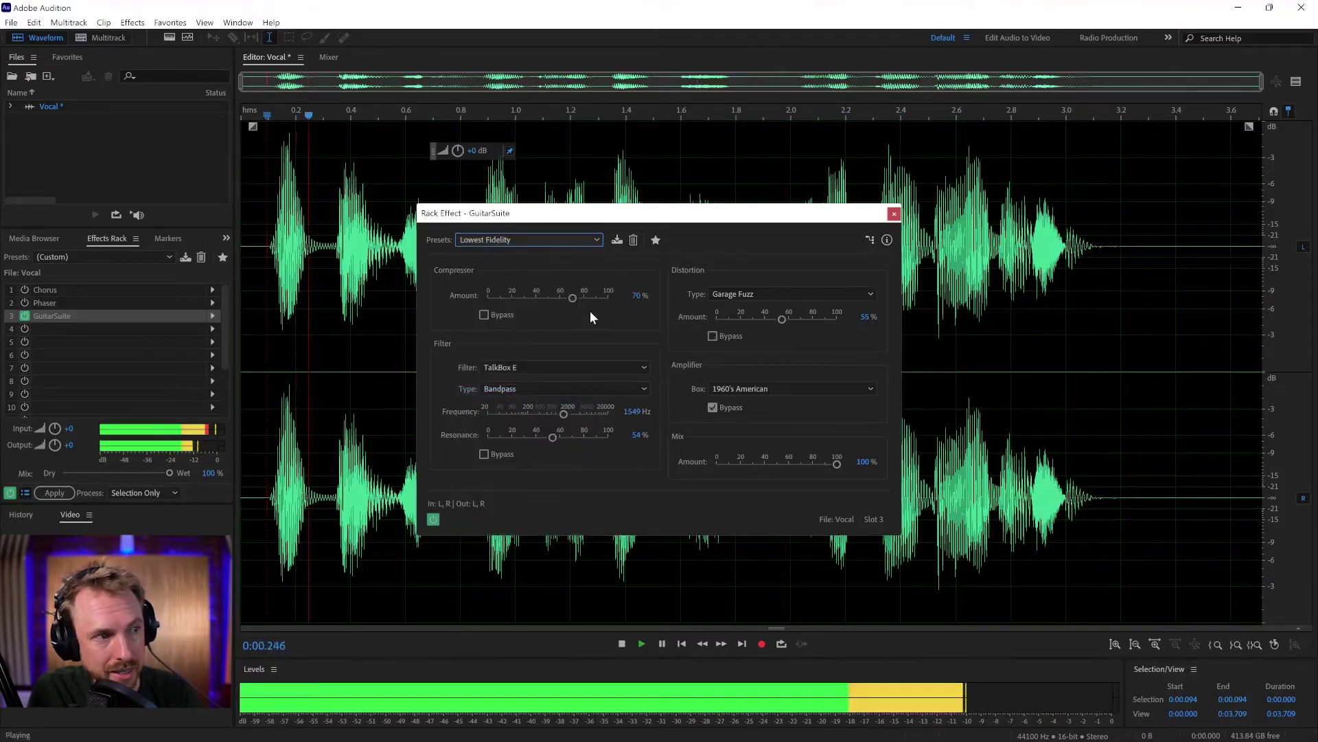
# Step: Load The Old School Guitar Suite preset and listen to it
pyautogui.click(533, 242)
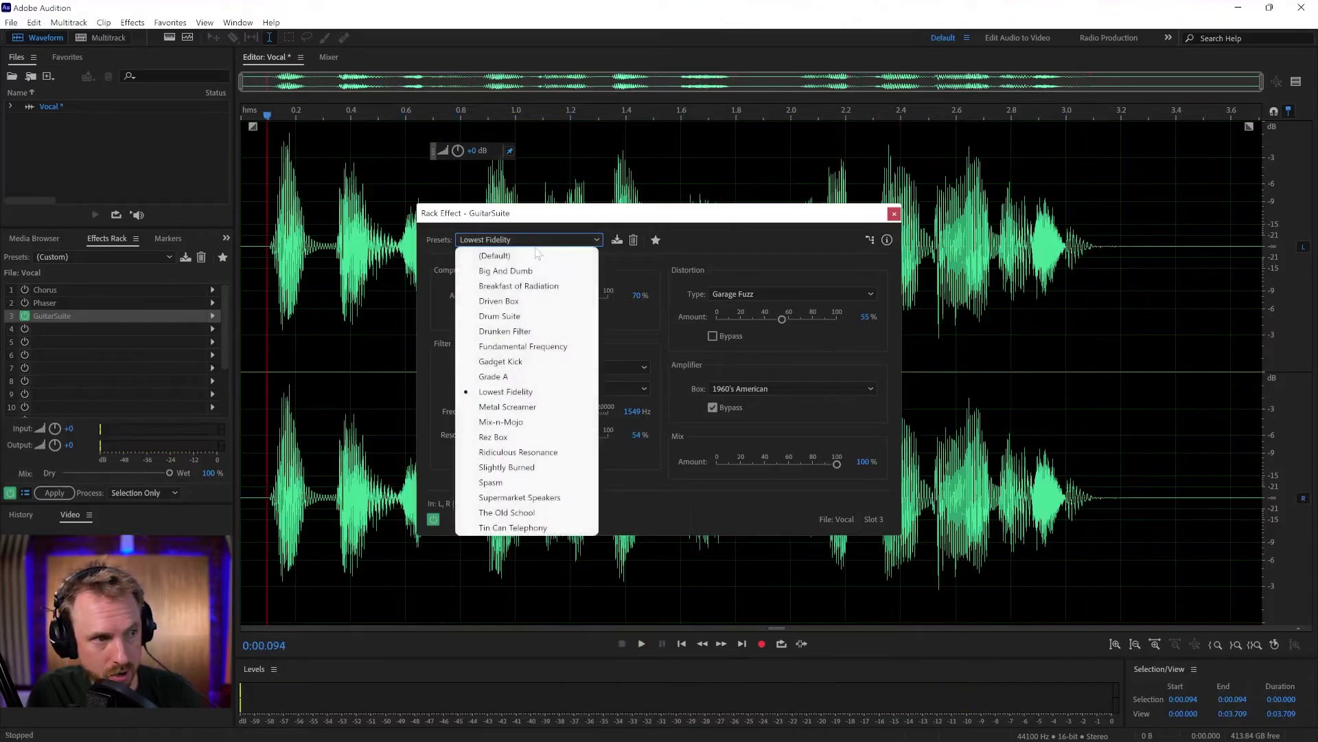
pyautogui.click(526, 513)
pyautogui.press('space')
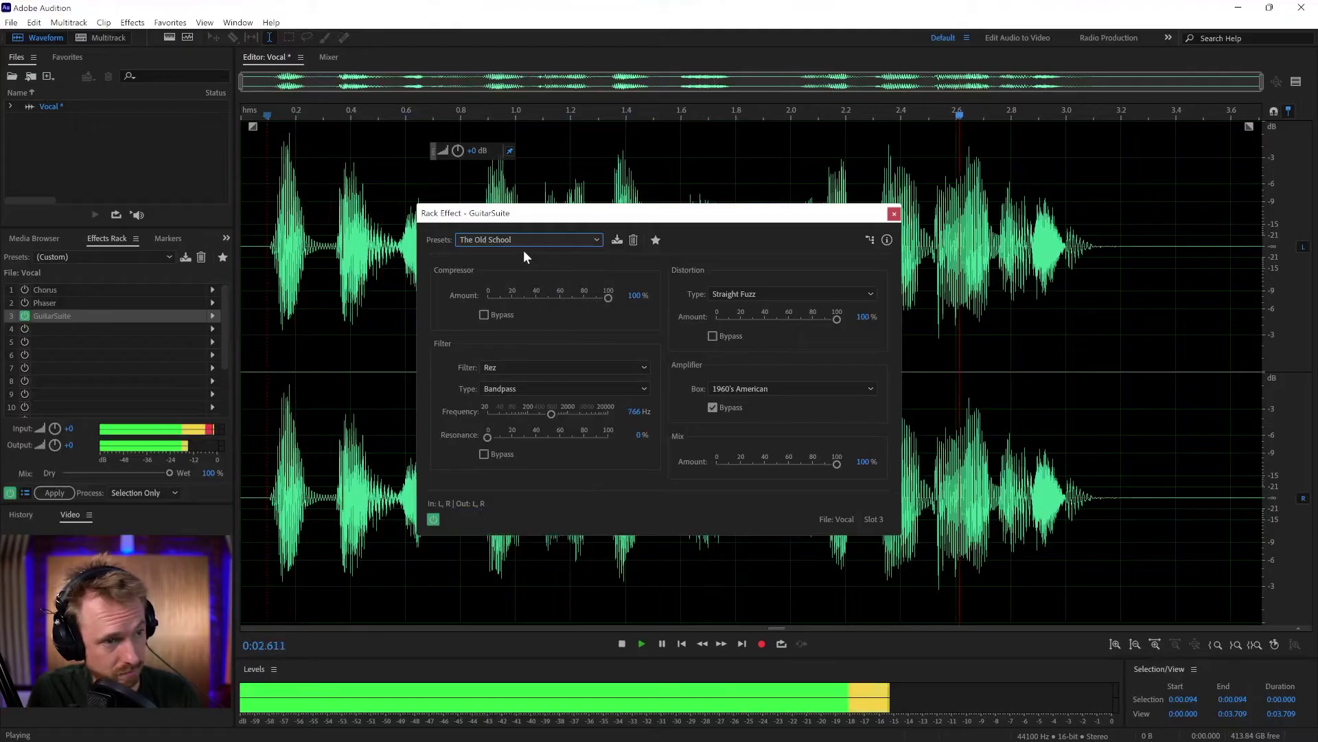
pyautogui.press('space')
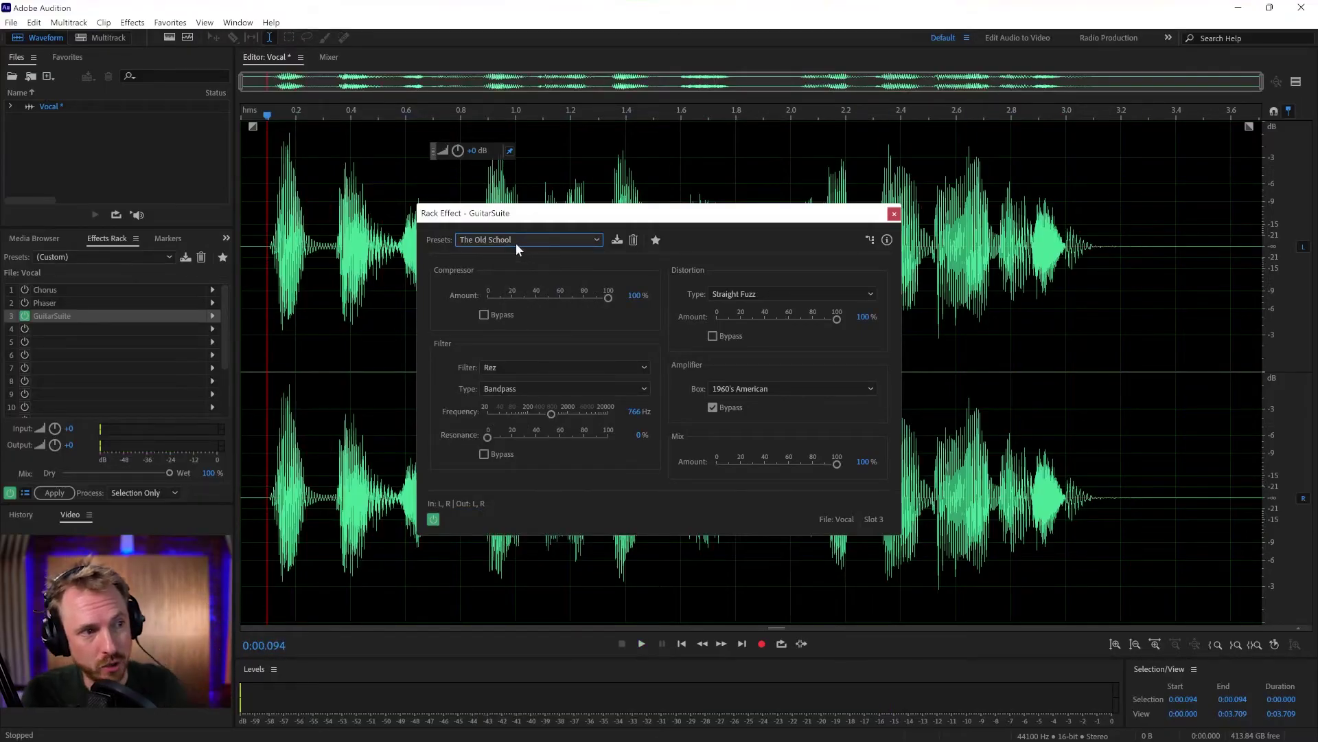
# Step: Try the Gadget Kick and Breakfast of Radiation Guitar Suite presets
pyautogui.click(496, 237)
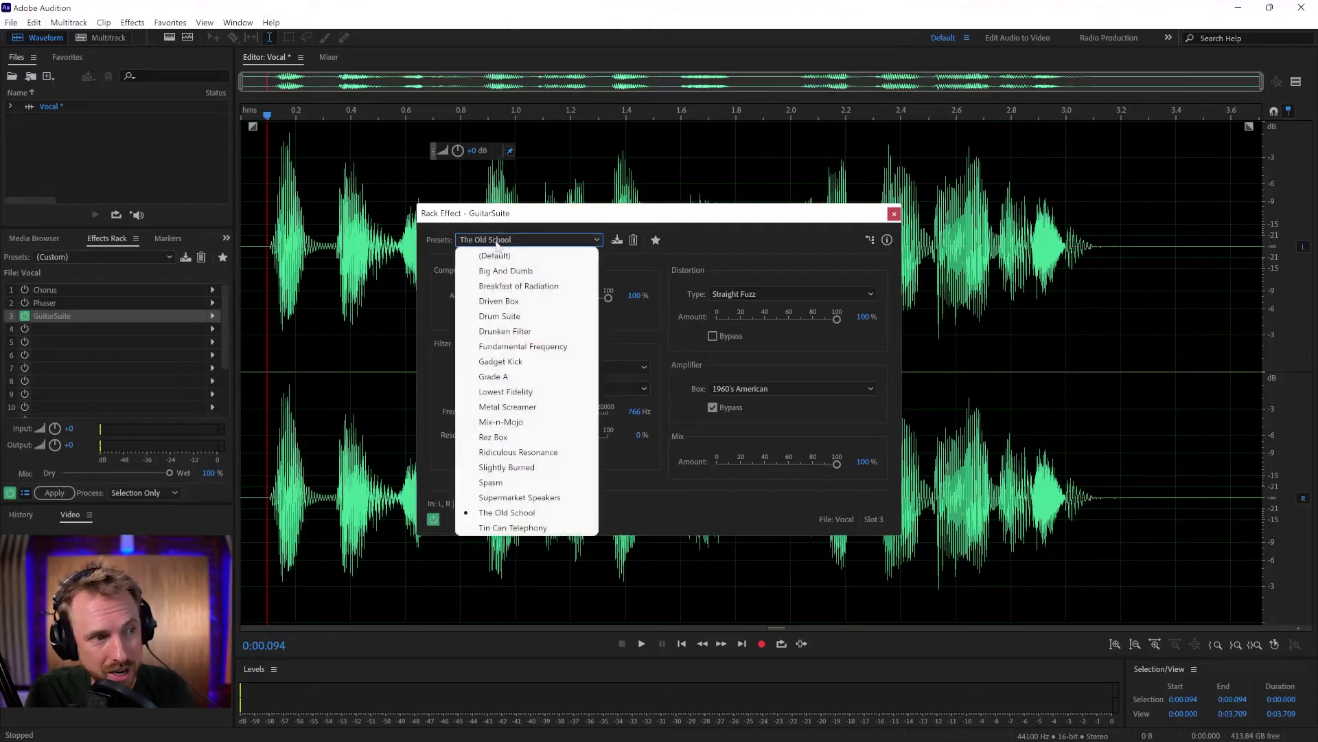
pyautogui.click(528, 358)
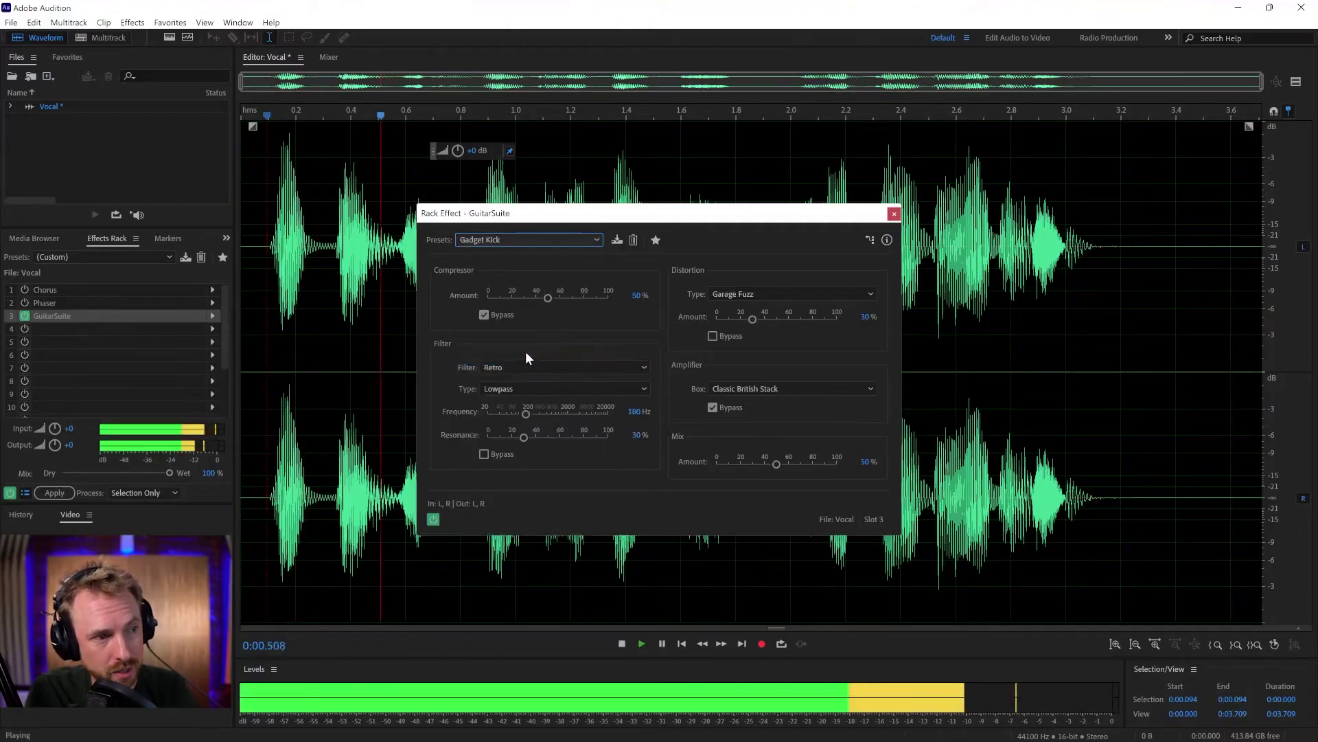
pyautogui.press('space')
pyautogui.click(488, 241)
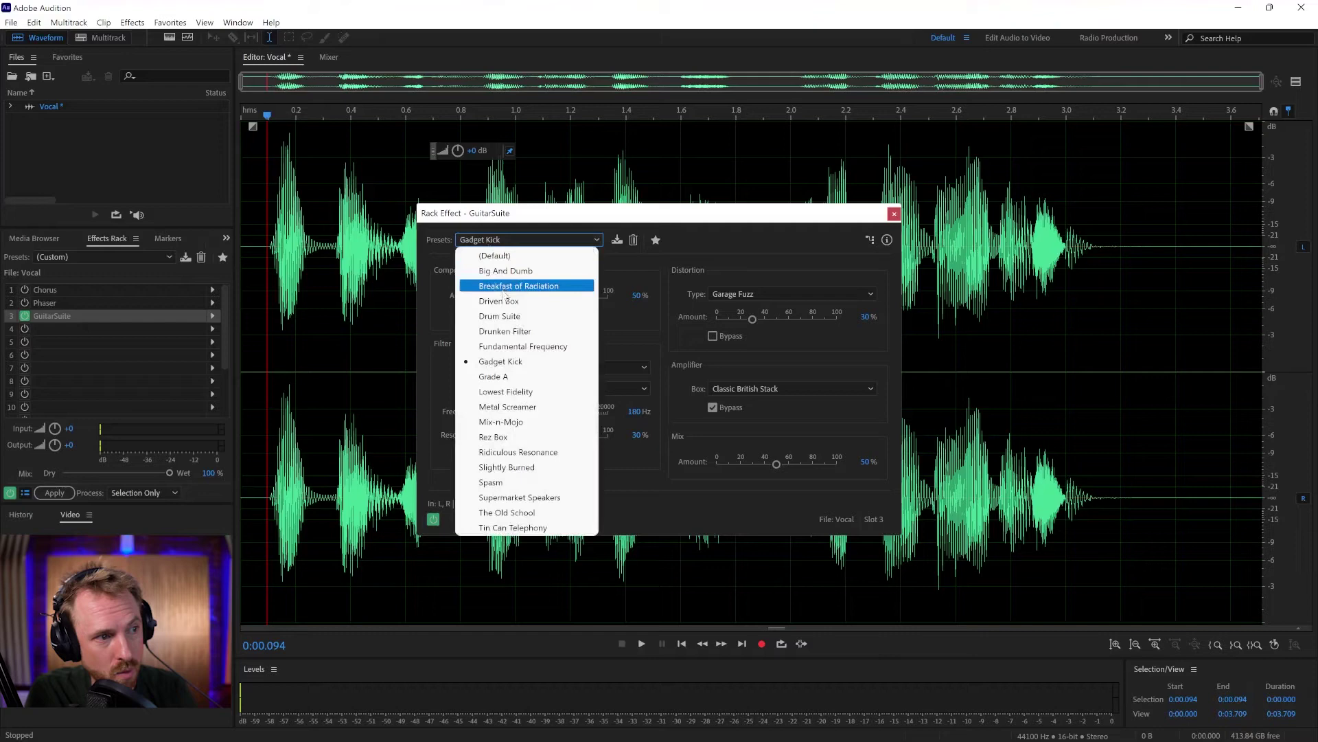
pyautogui.click(505, 287)
pyautogui.press('space')
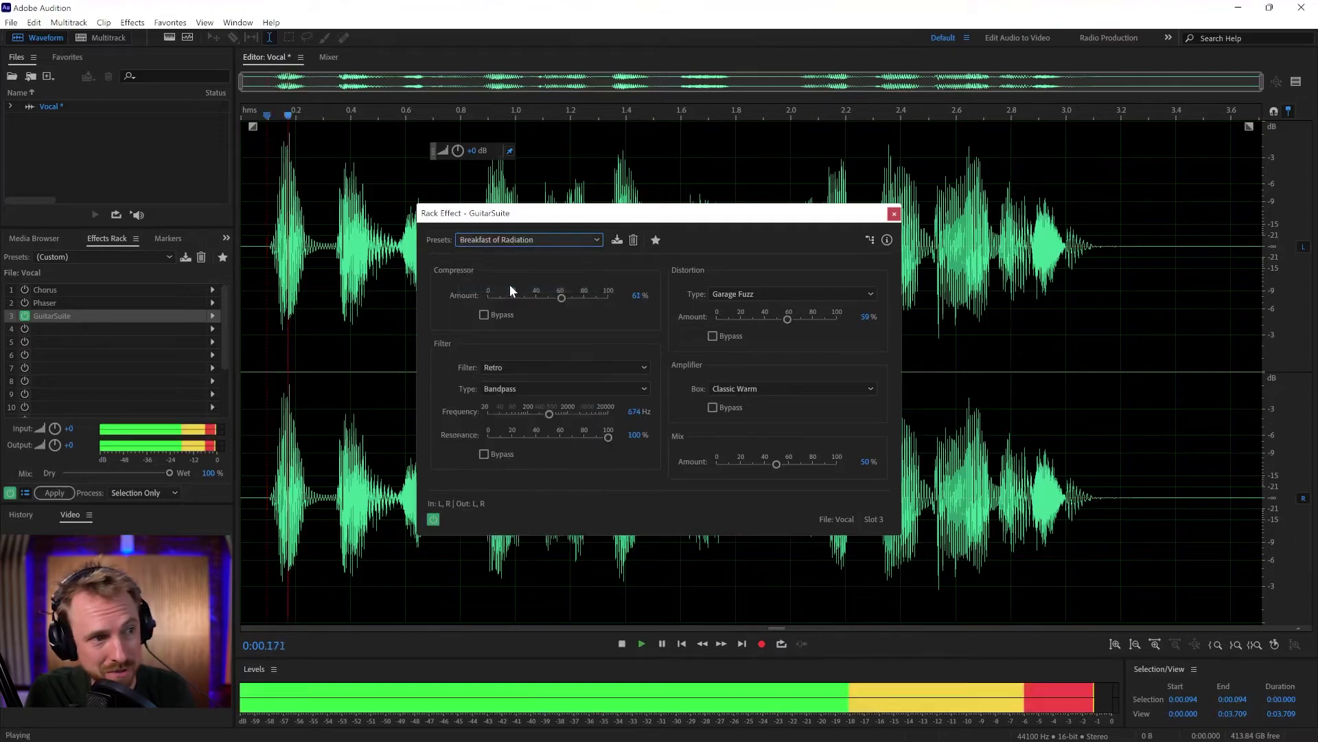
# Step: Choose the Big And Dumb preset and lower the Mix amount to 31%
pyautogui.click(488, 239)
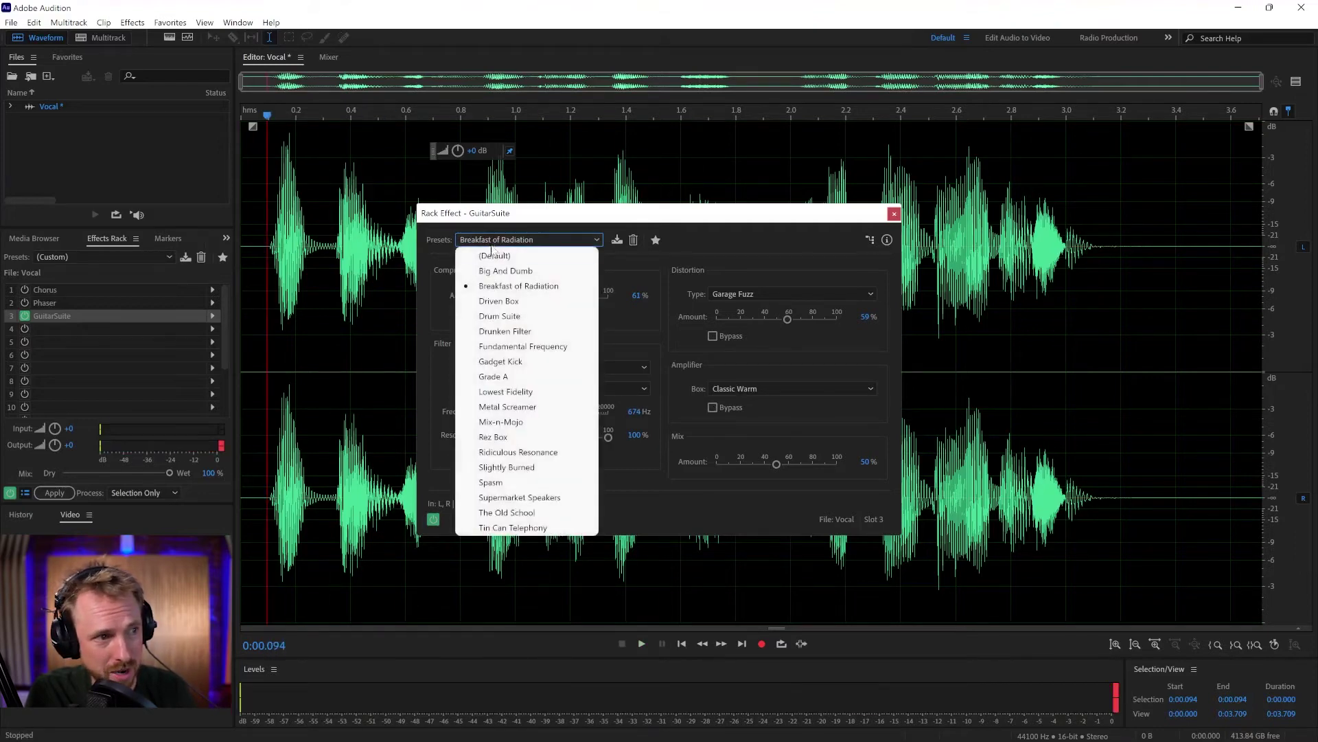
pyautogui.click(497, 266)
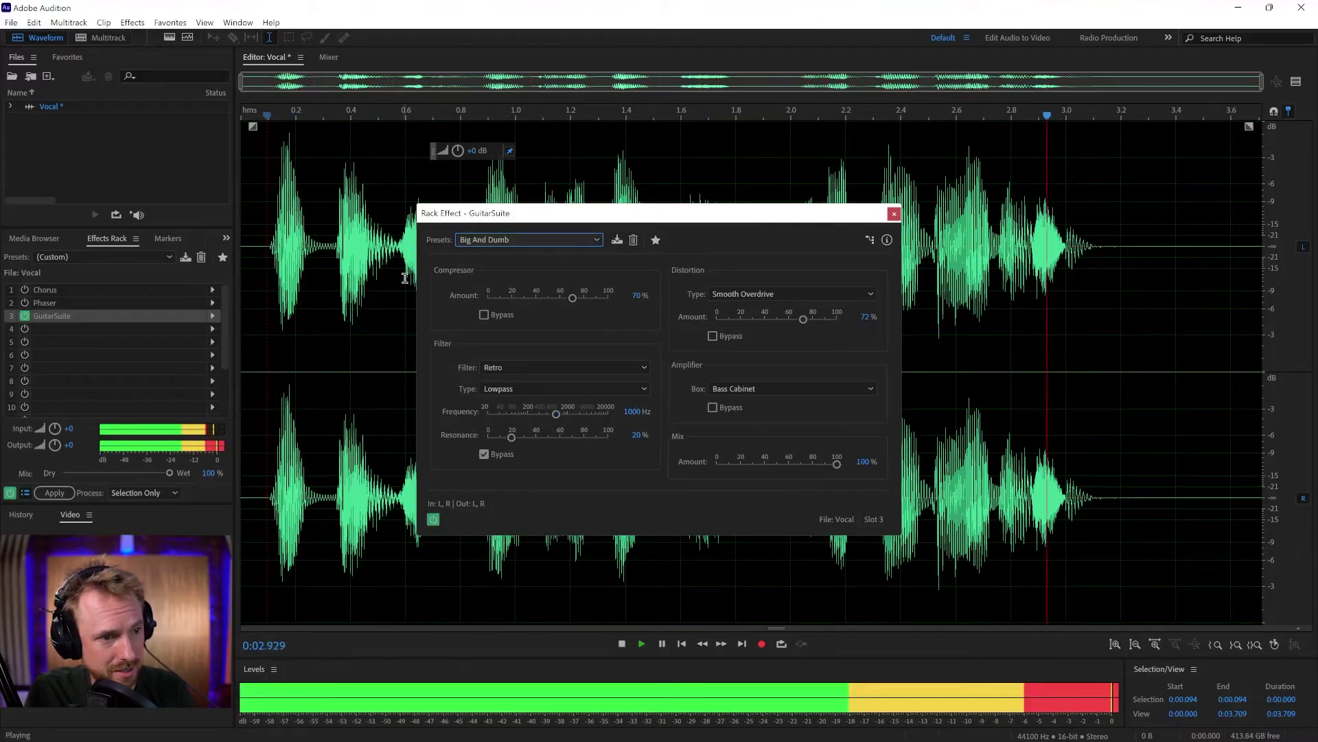
pyautogui.press('space')
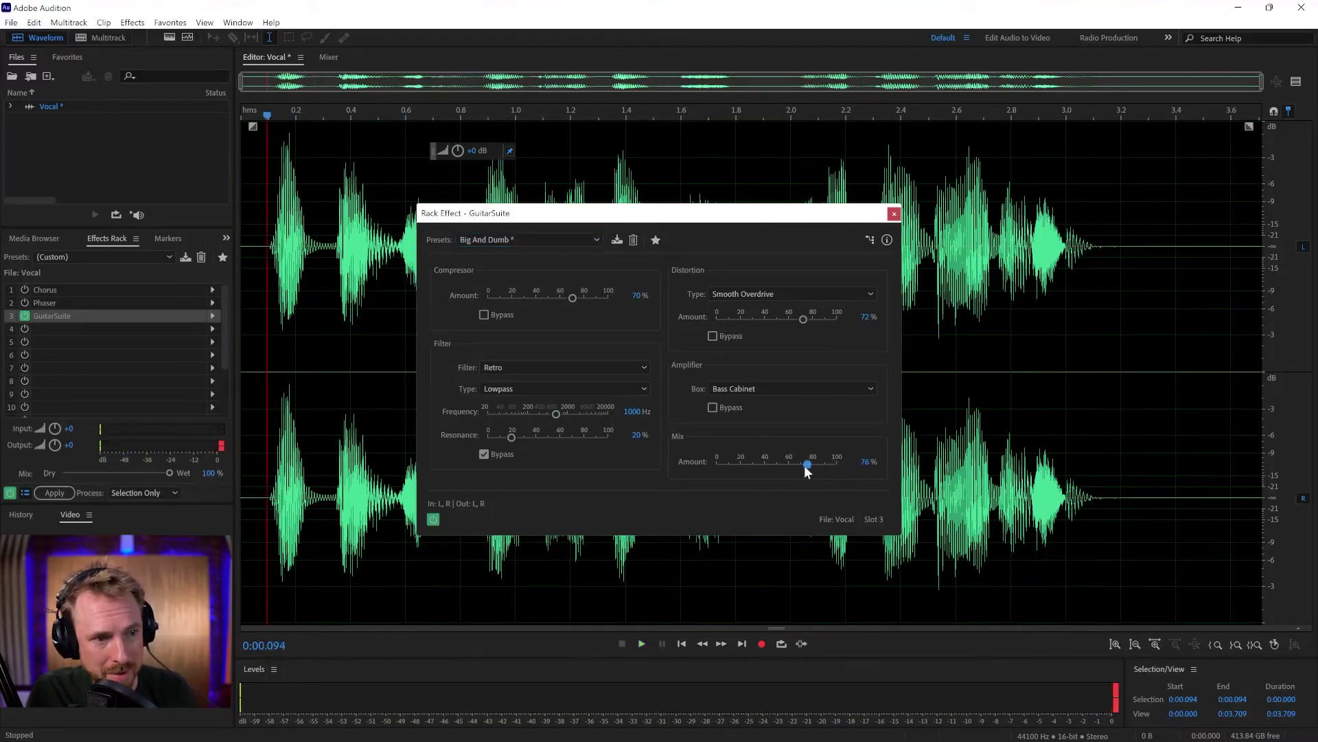
pyautogui.press('space')
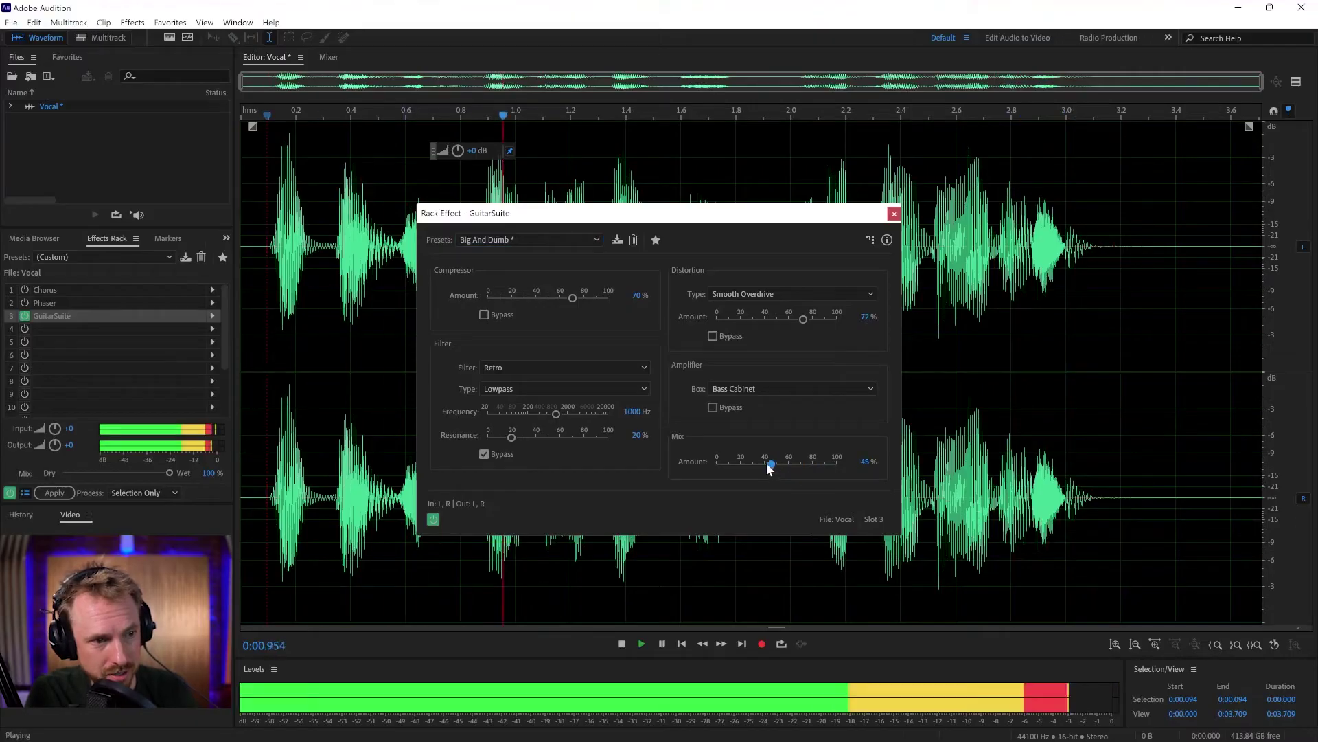
pyautogui.moveTo(772, 475)
pyautogui.mouseDown()
pyautogui.moveTo(741, 470)
pyautogui.moveTo(758, 465)
pyautogui.mouseUp()
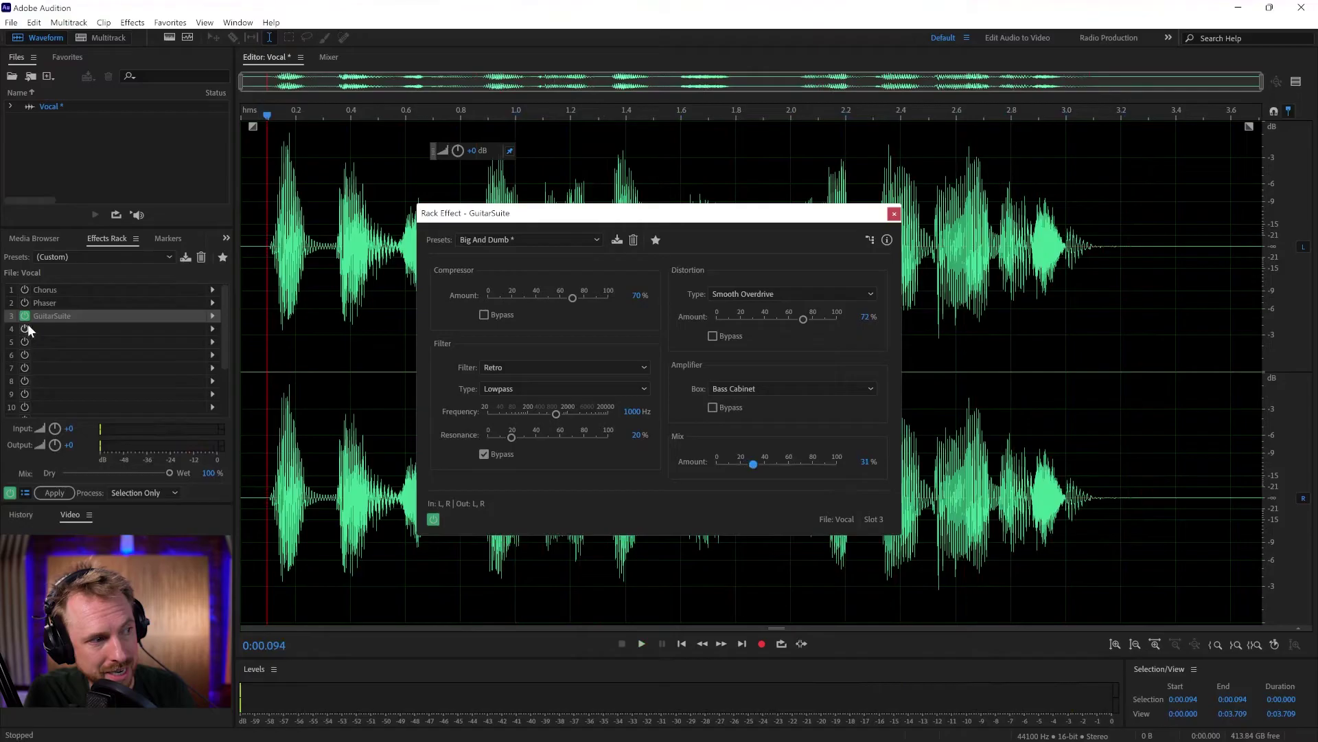
# Step: Turn the Chorus back on and play the vocal through Chorus, Phaser and Guitar Suite
pyautogui.click(22, 293)
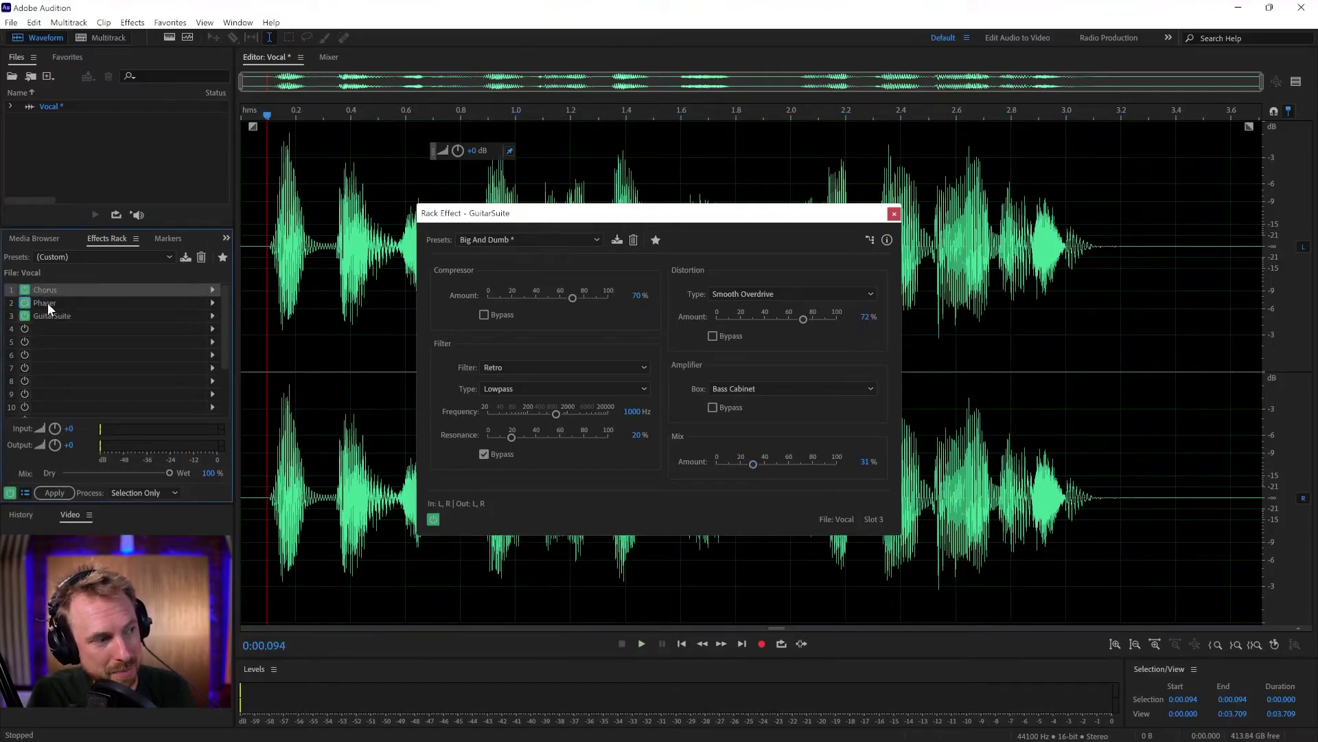
pyautogui.press('space')
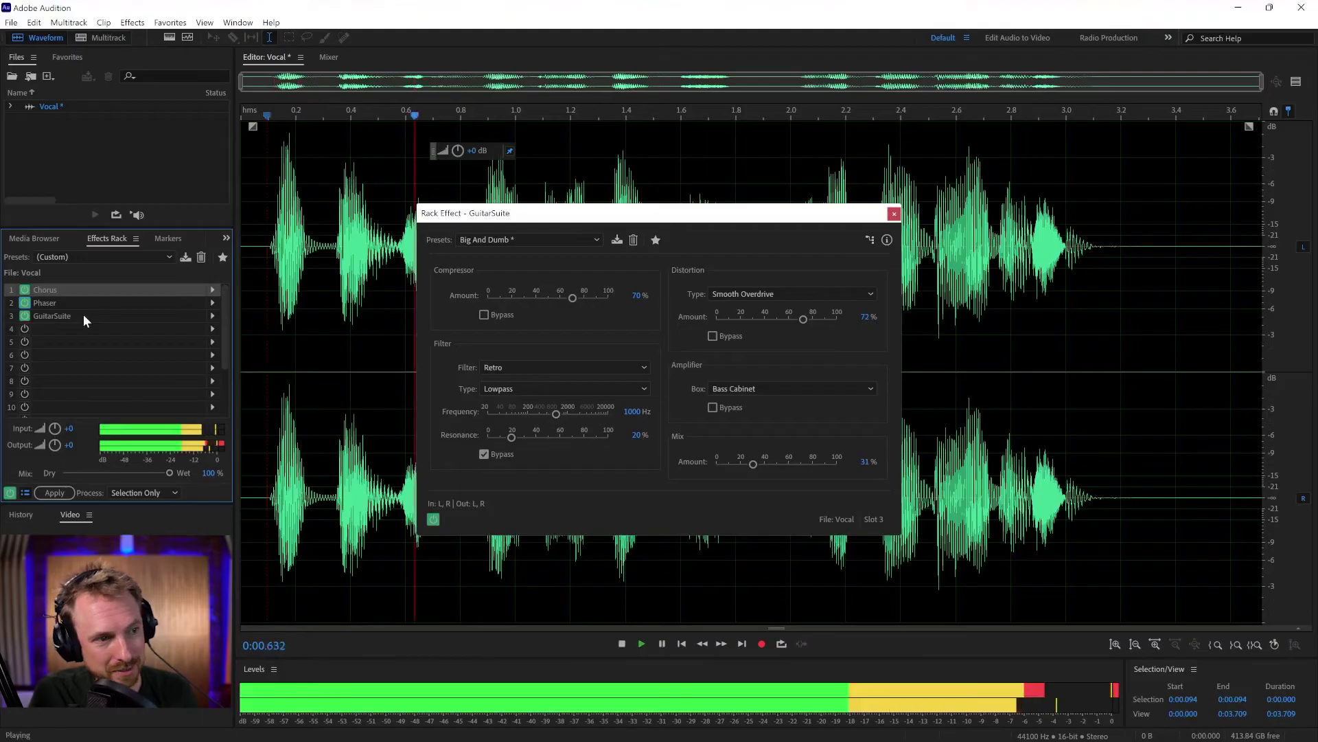